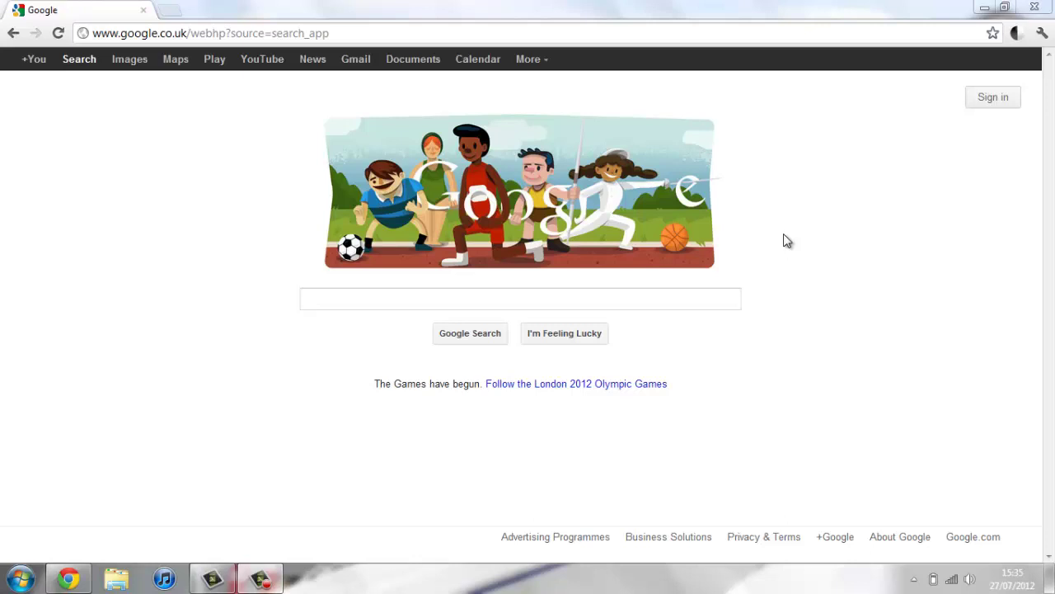
Search Google for "ccleaner" and open the CCleaner product page on piriform.com
click(707, 300)
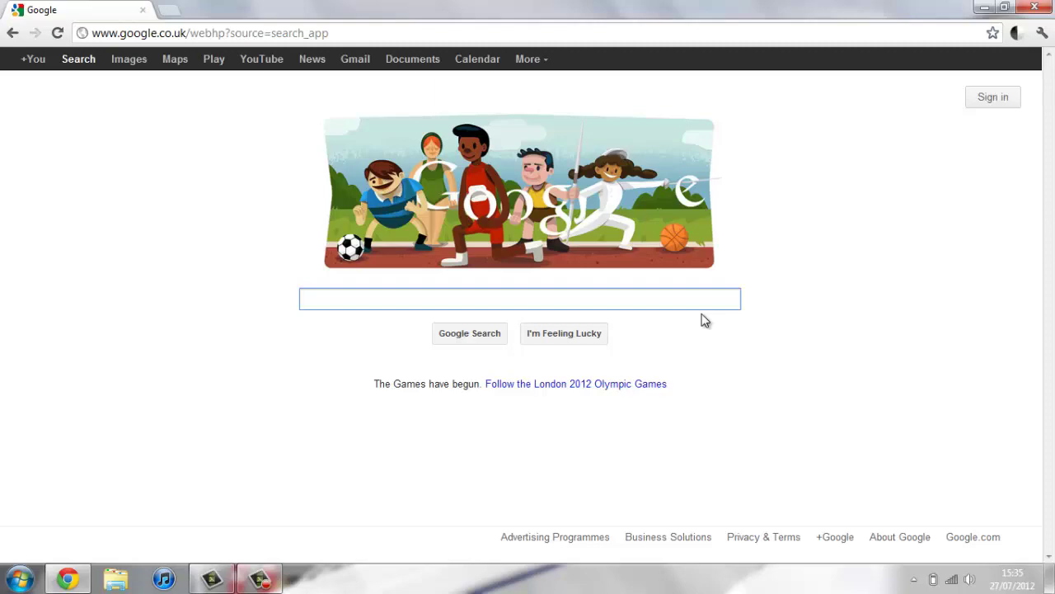
text(ccleaner)
key(Return)
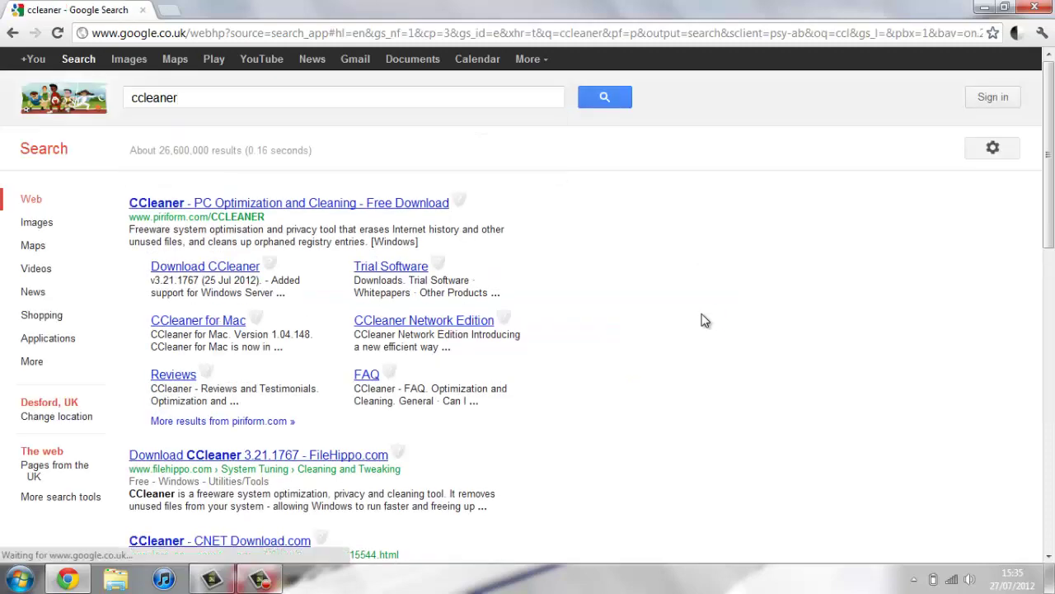
click(299, 206)
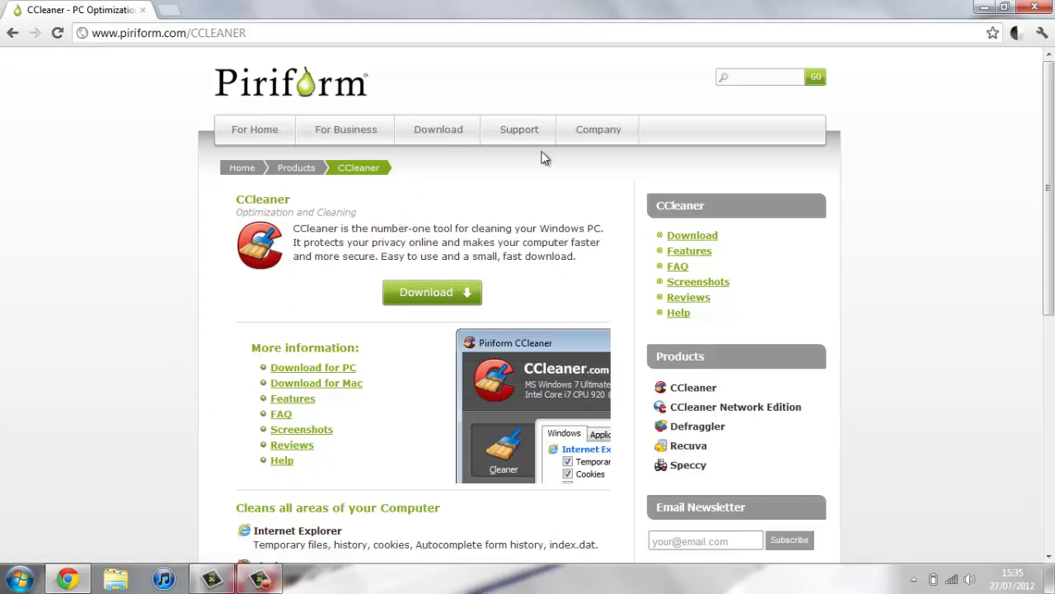
Minimize the browser and launch the installed CCleaner program from the desktop
click(984, 13)
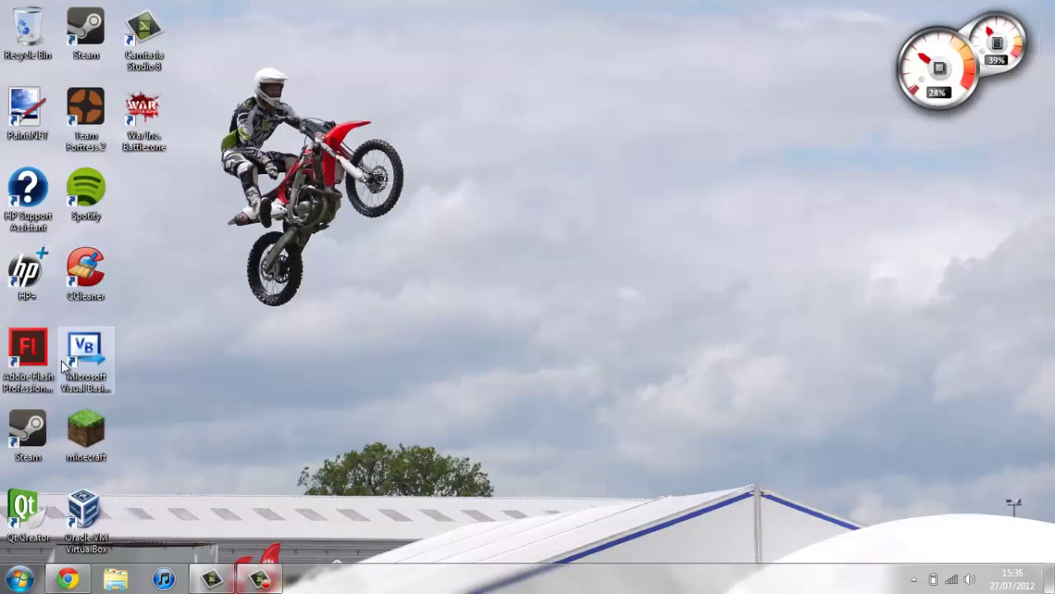
click(20, 579)
click(19, 579)
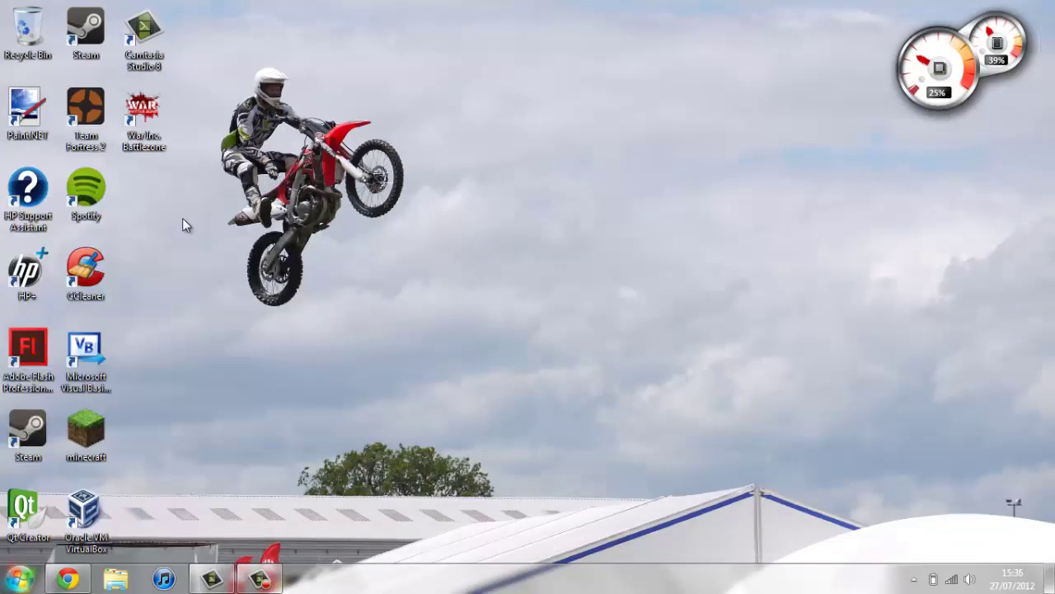
double_click(92, 293)
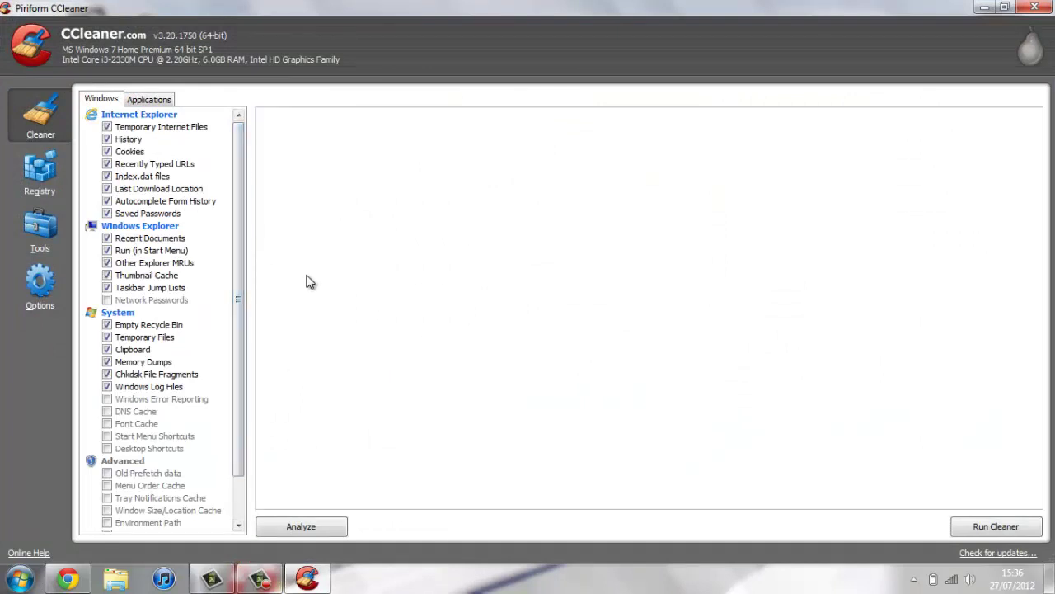
Analyze the system with the default cleaning selections, allow Google Chrome to be closed, and run the cleaner to permanently delete the files
click(335, 531)
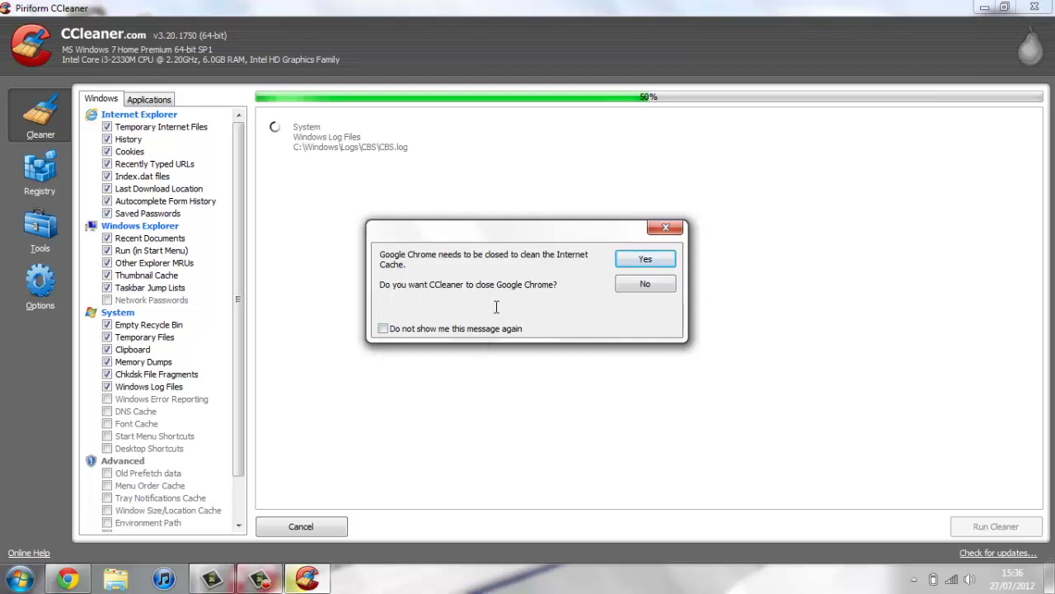
click(640, 263)
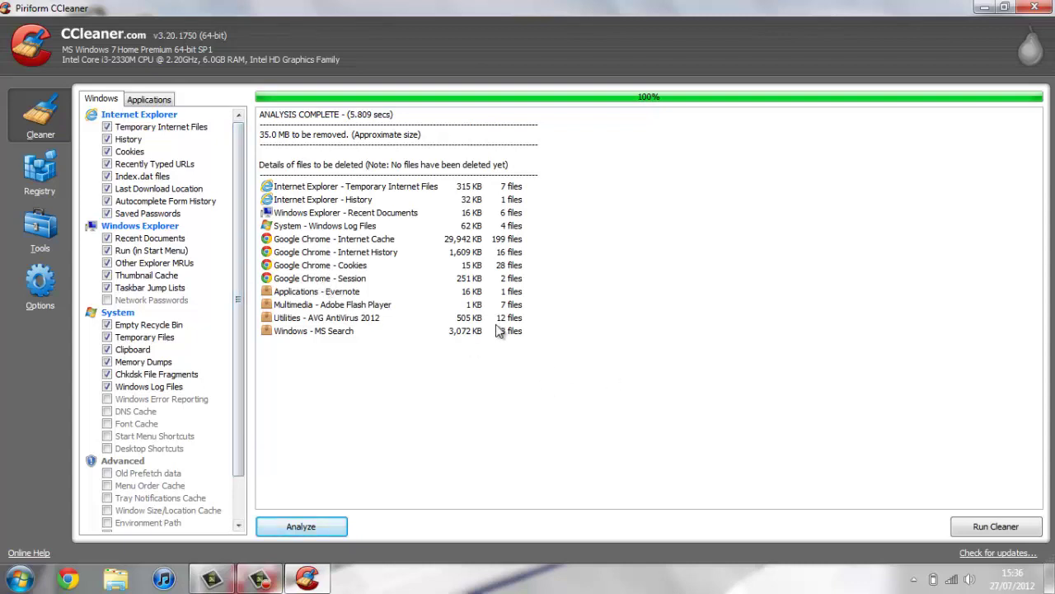
click(994, 528)
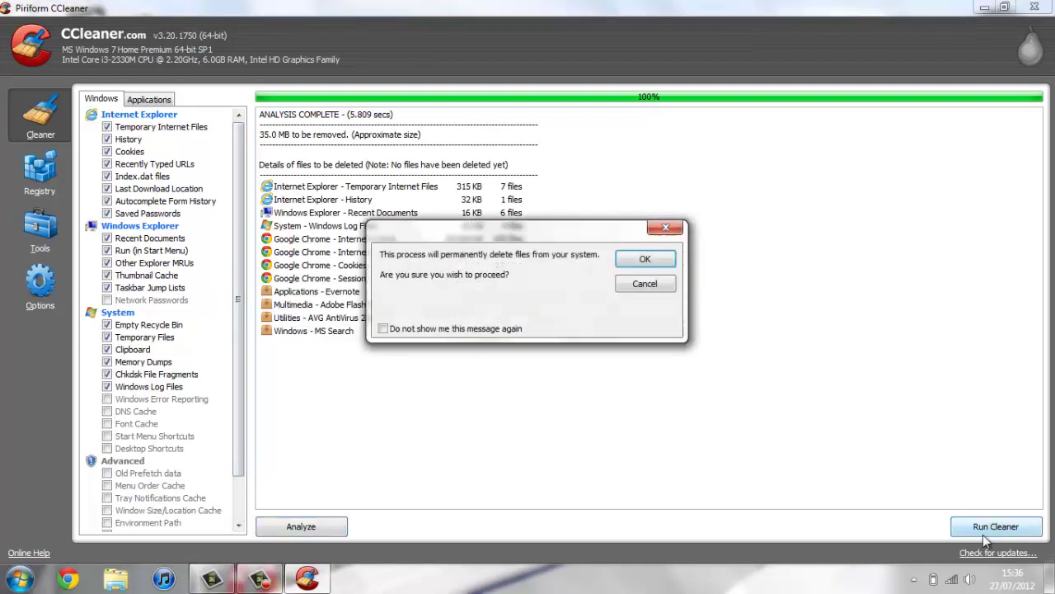
click(643, 260)
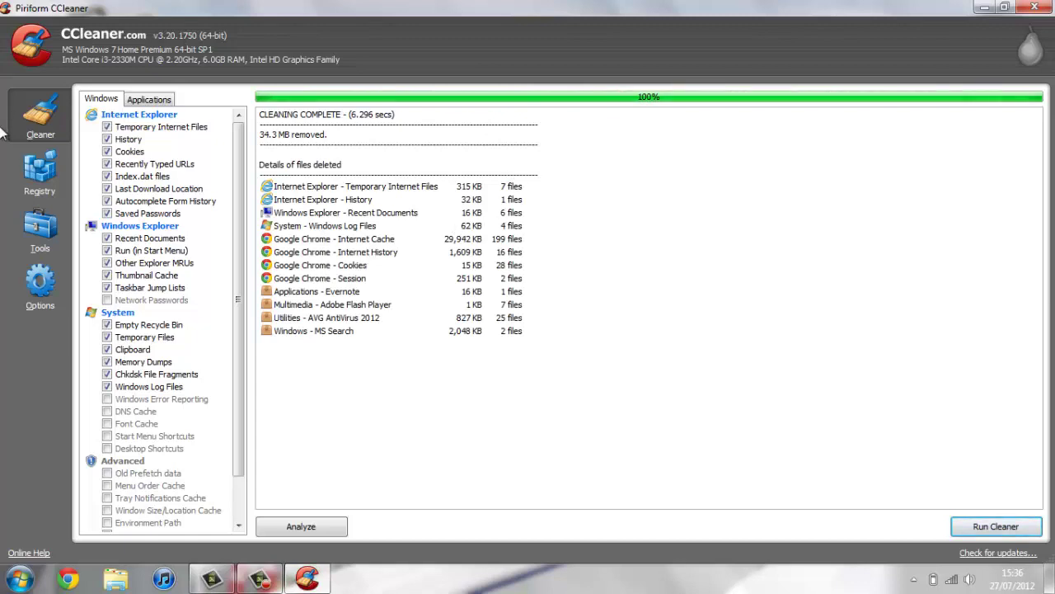
Scan the registry for issues with all Registry Cleaner categories enabled
click(28, 191)
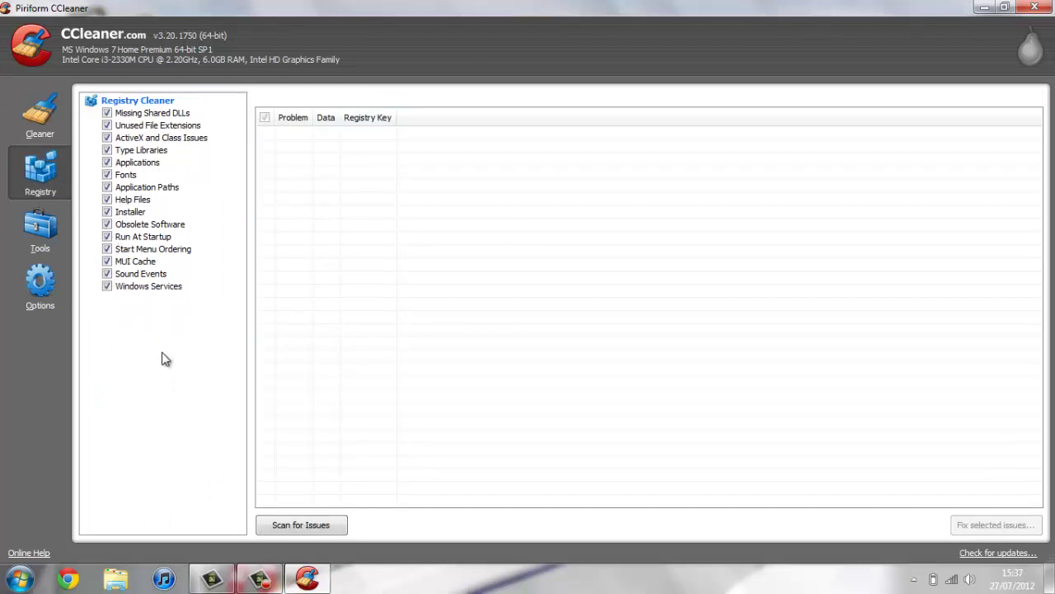
click(281, 536)
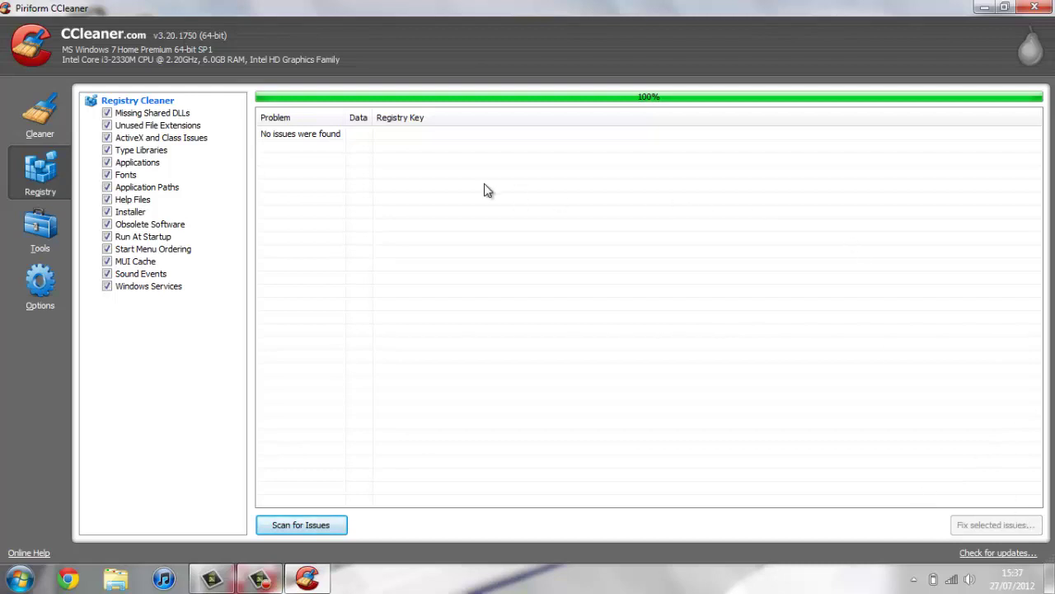
Examine the Uninstall tool's program list and its options for the Blio entry, comparing it with Programs and Features in Windows Control Panel
click(64, 227)
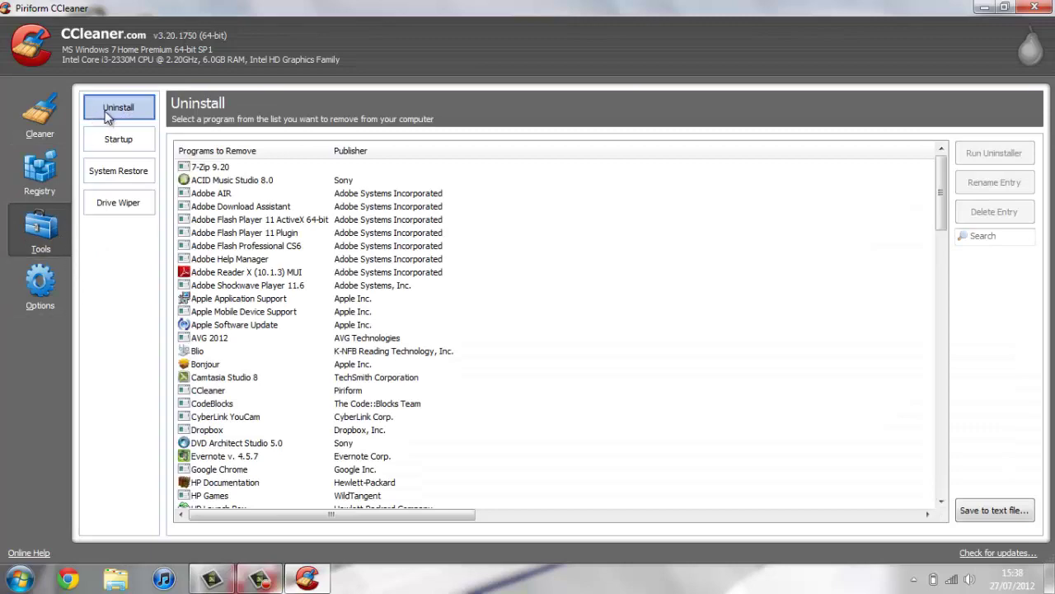
click(20, 579)
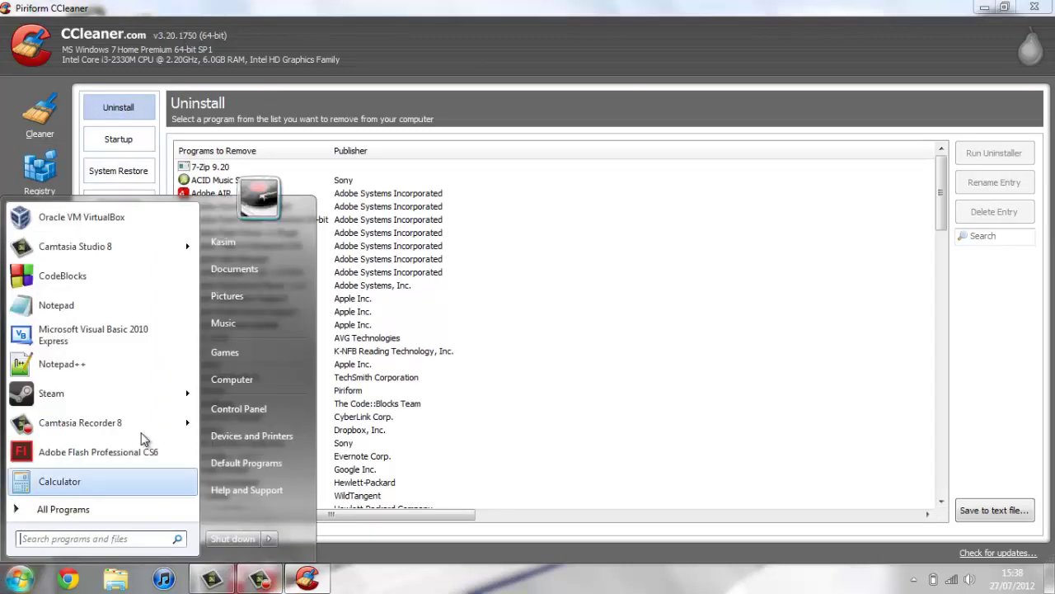
click(272, 410)
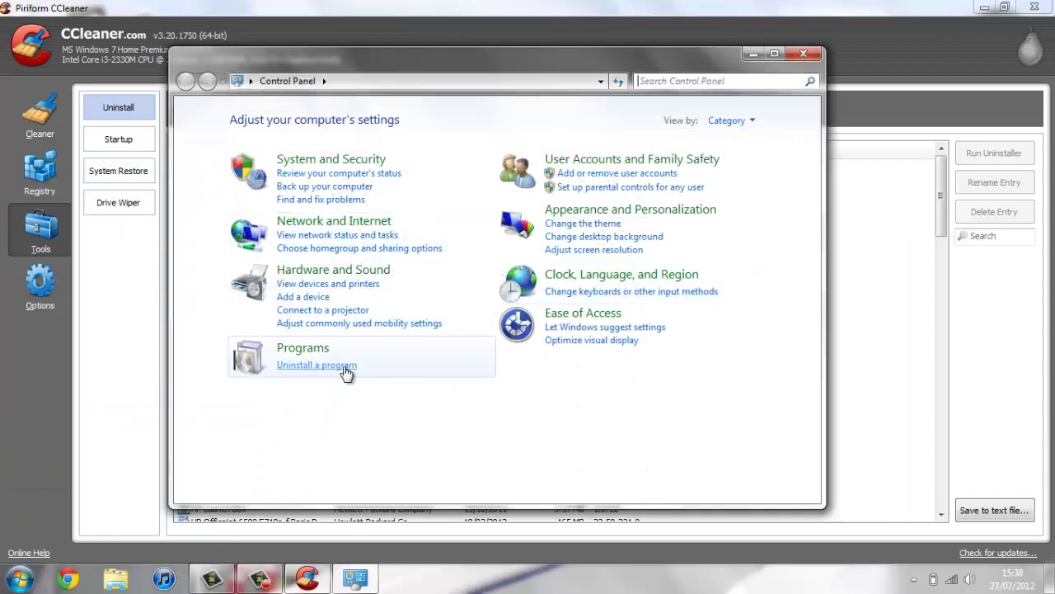
click(342, 369)
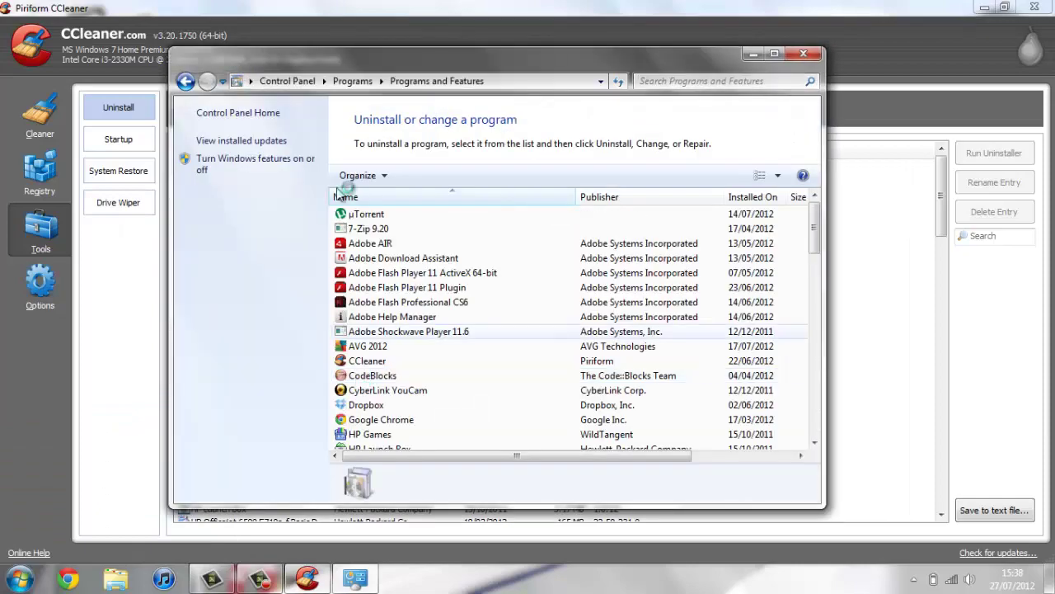
click(804, 55)
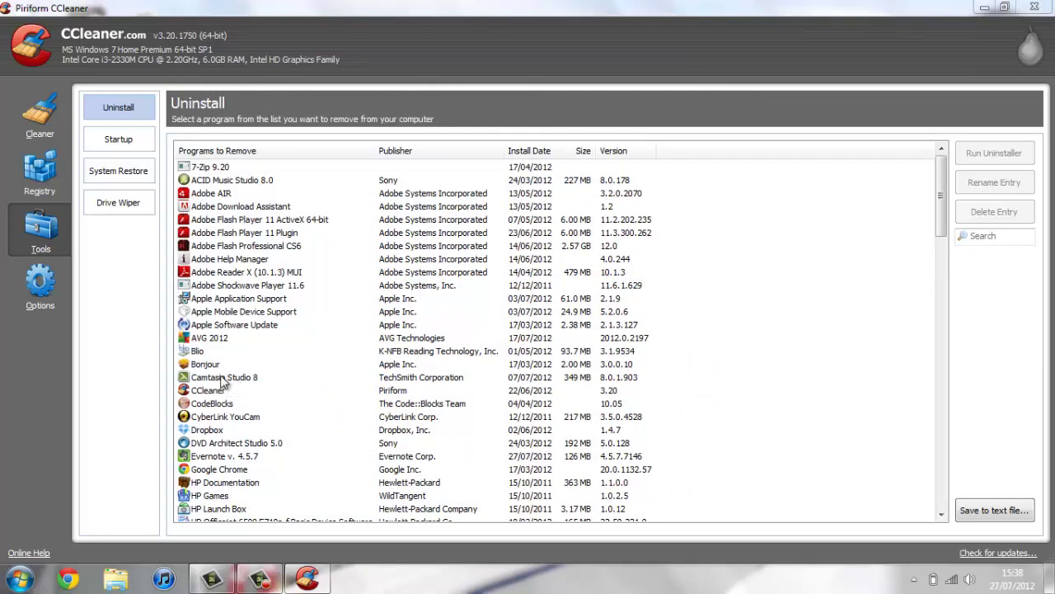
click(206, 351)
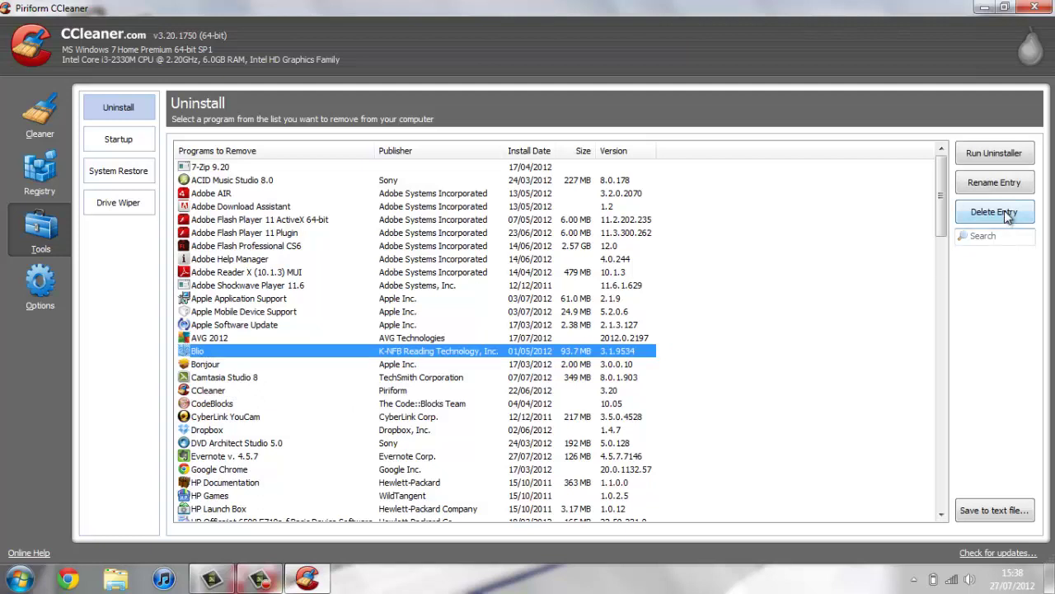
click(812, 305)
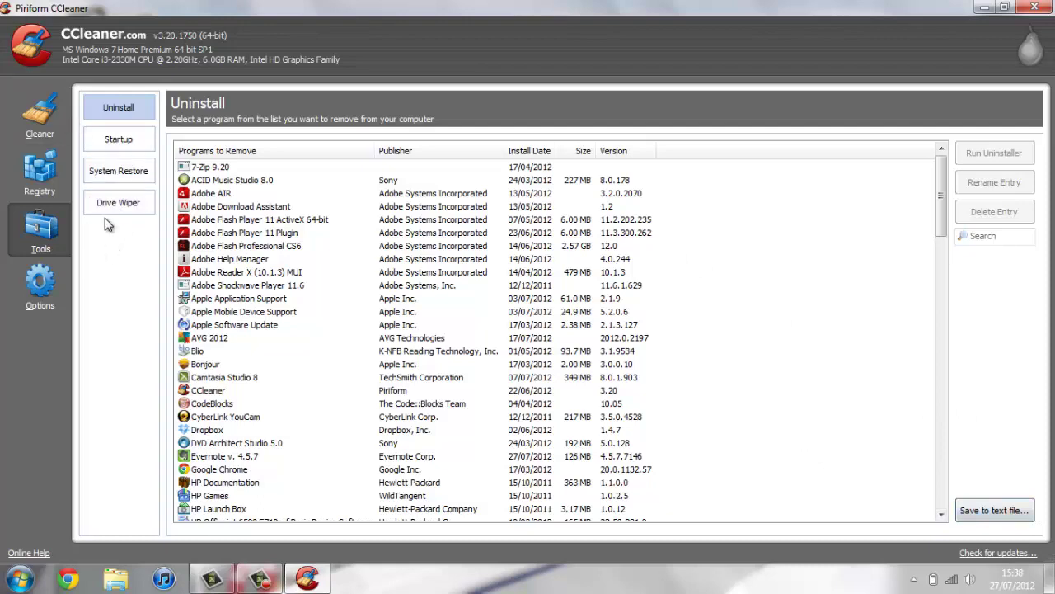
Review the Startup entries for Windows, Internet Explorer, Scheduled Tasks and Context Menu
click(147, 152)
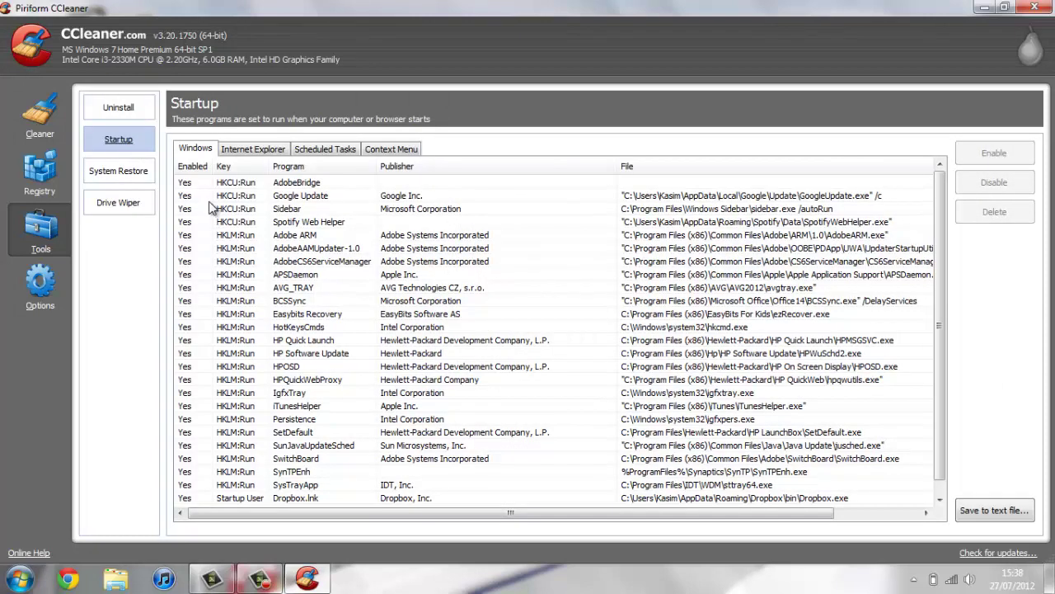
click(257, 152)
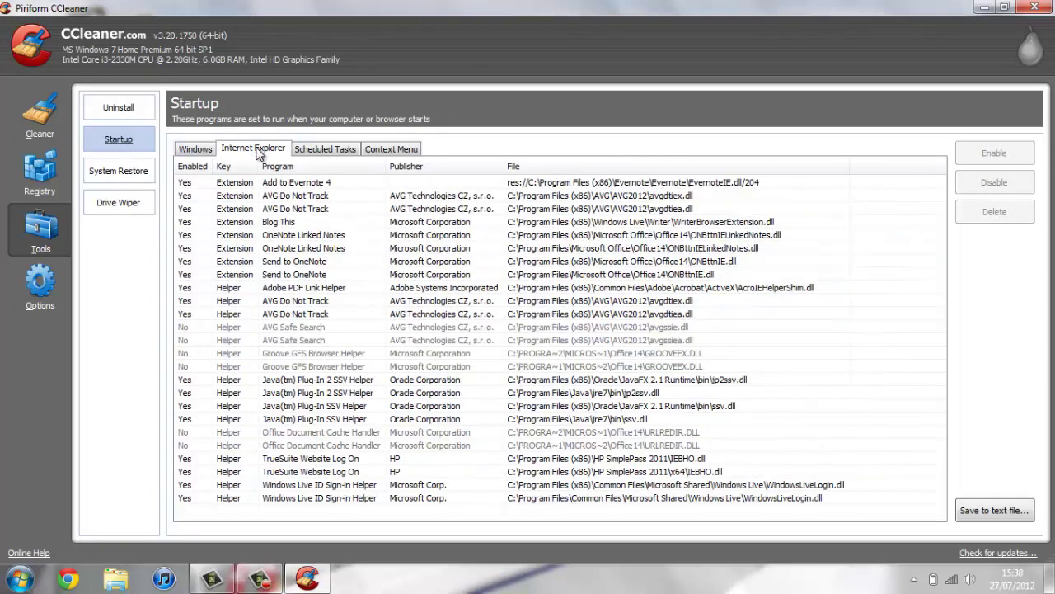
click(321, 153)
click(414, 155)
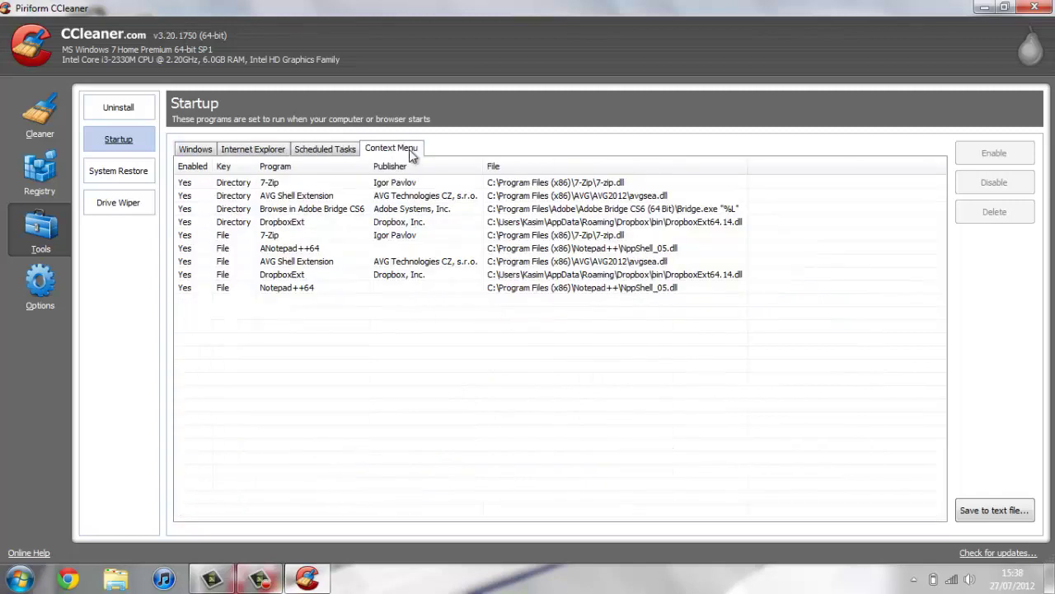
click(207, 150)
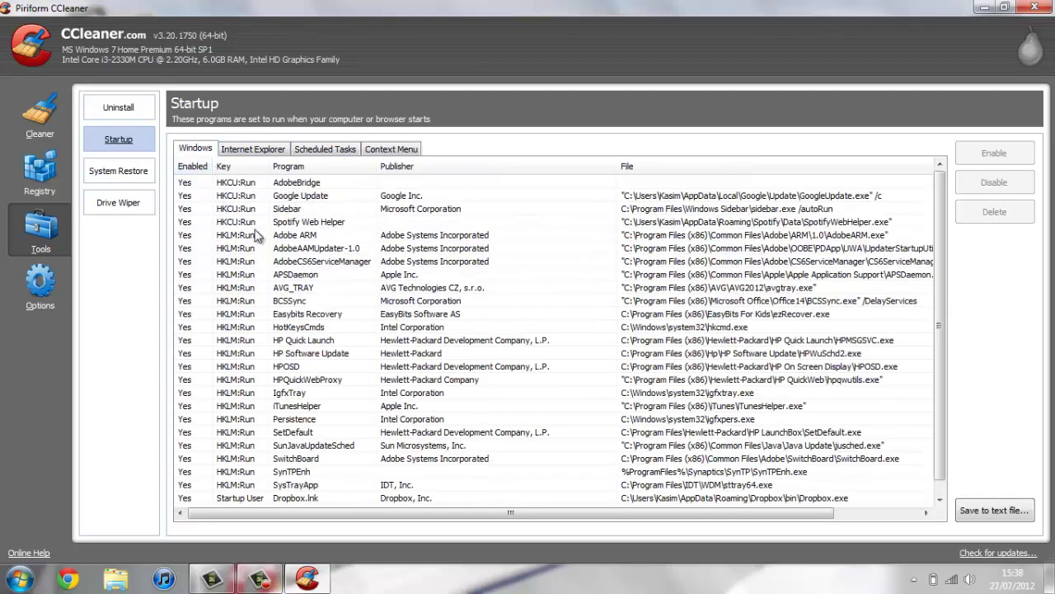
scroll(257, 235, down, 1)
scroll(258, 236, up, 1)
View the System Restore points, then search Windows for "restore" and launch its own System Restore program
click(149, 183)
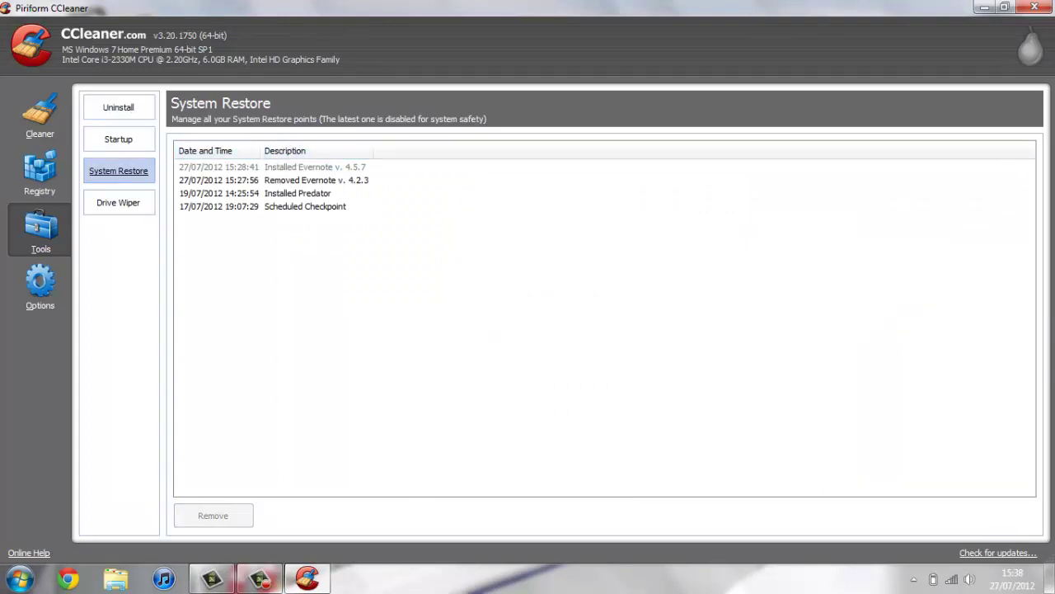
click(20, 578)
text(restore)
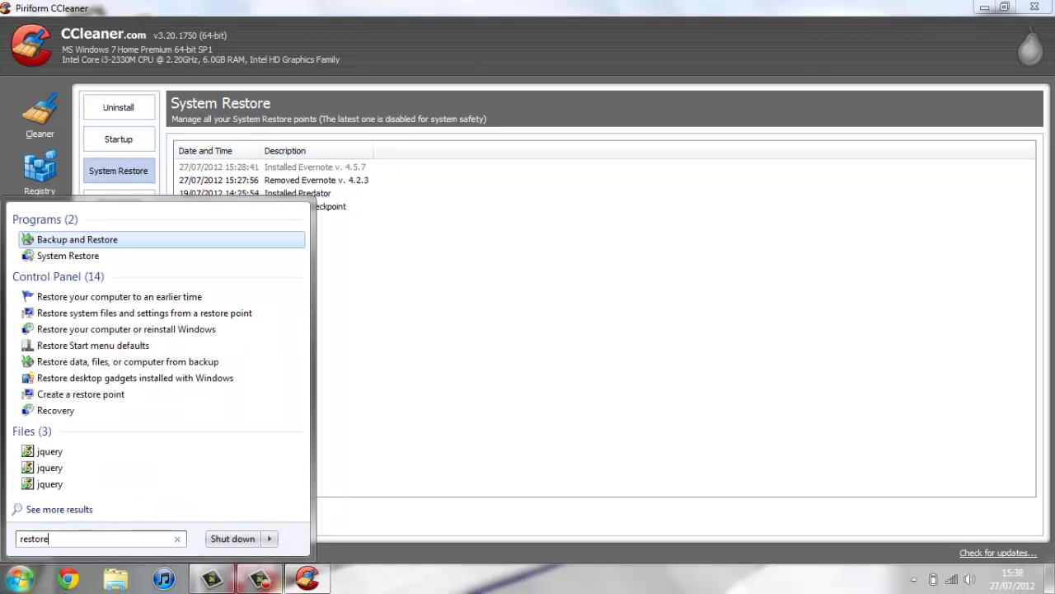
key(Down)
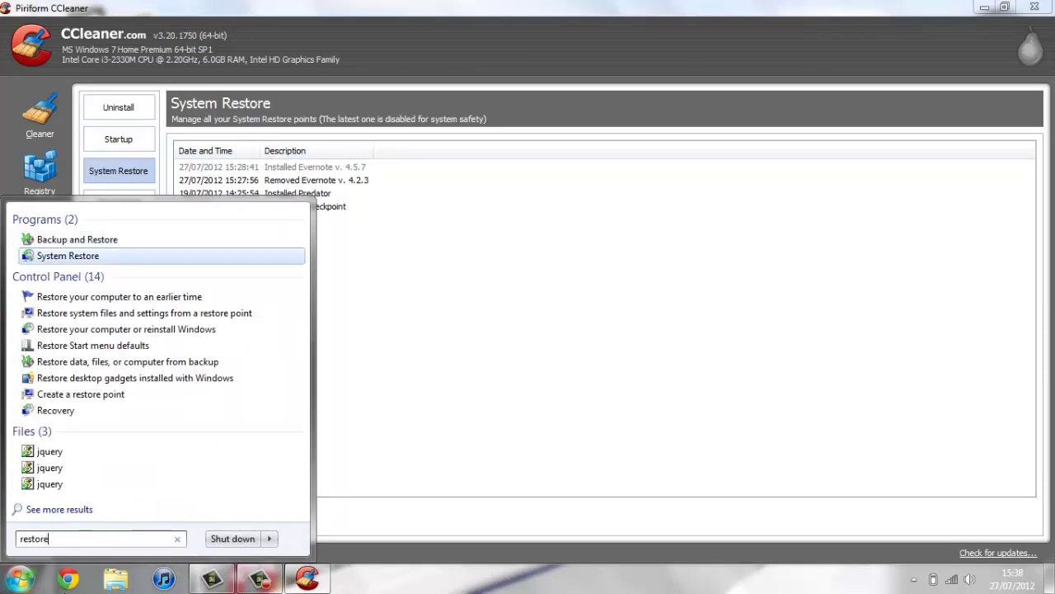
key(Return)
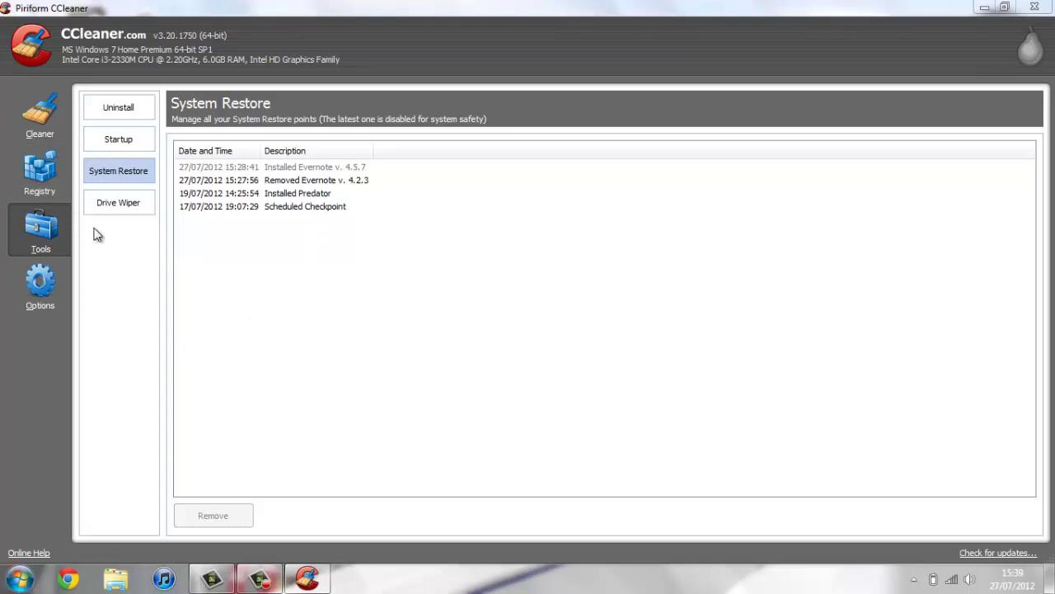
Show the Drive Wiper tool, check the contents of the desktop Recycle Bin, and return to the Drive Wiper settings
click(124, 203)
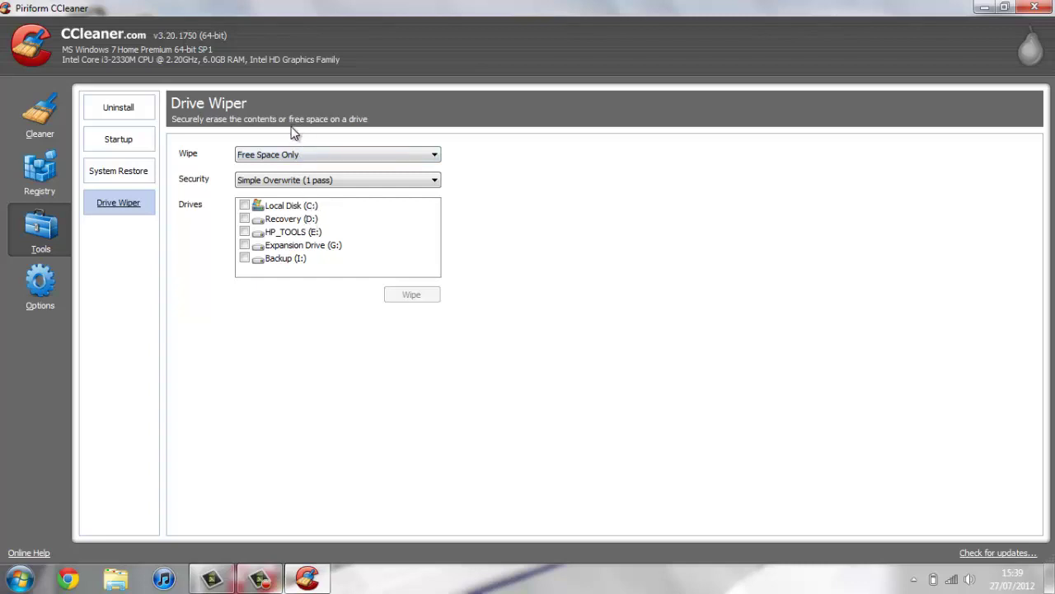
click(987, 10)
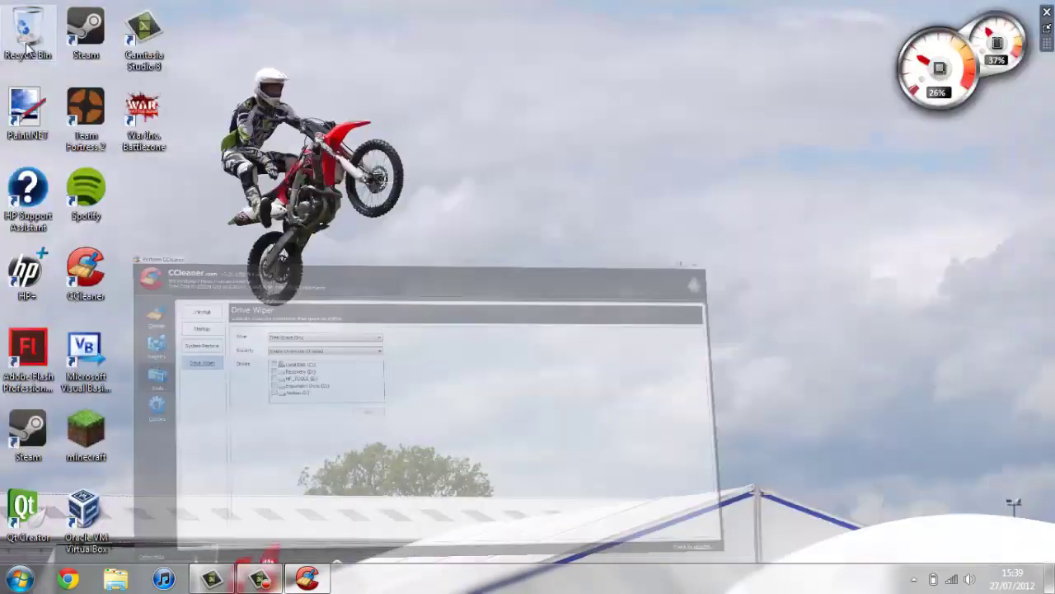
double_click(27, 29)
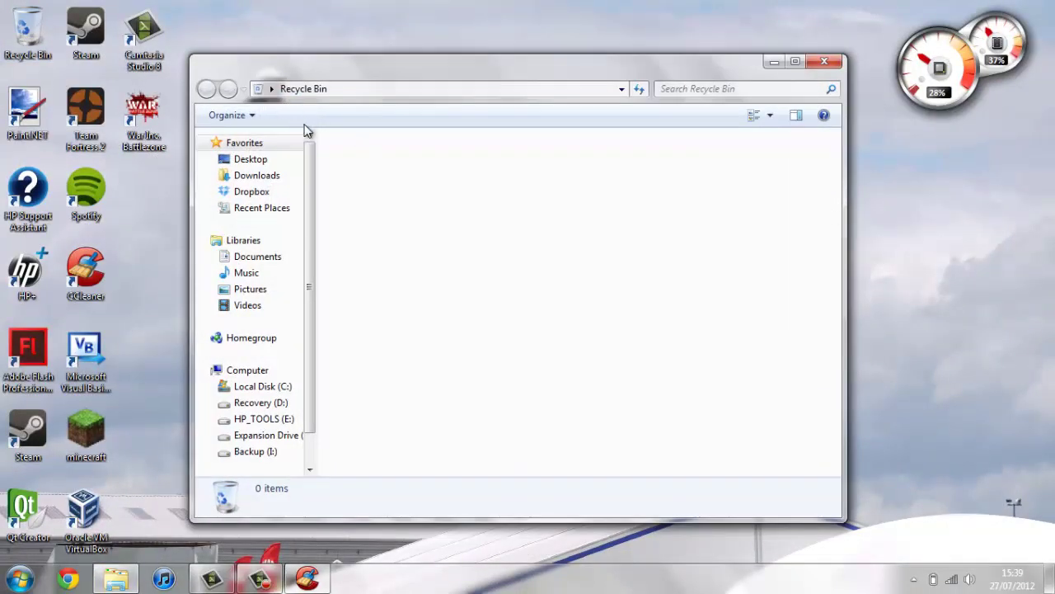
click(824, 62)
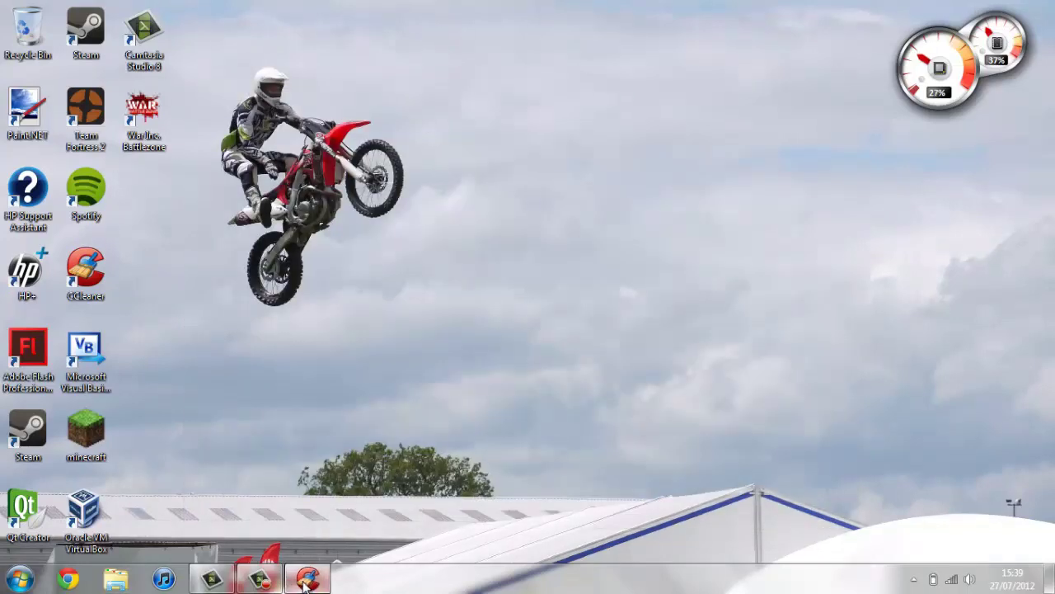
click(307, 578)
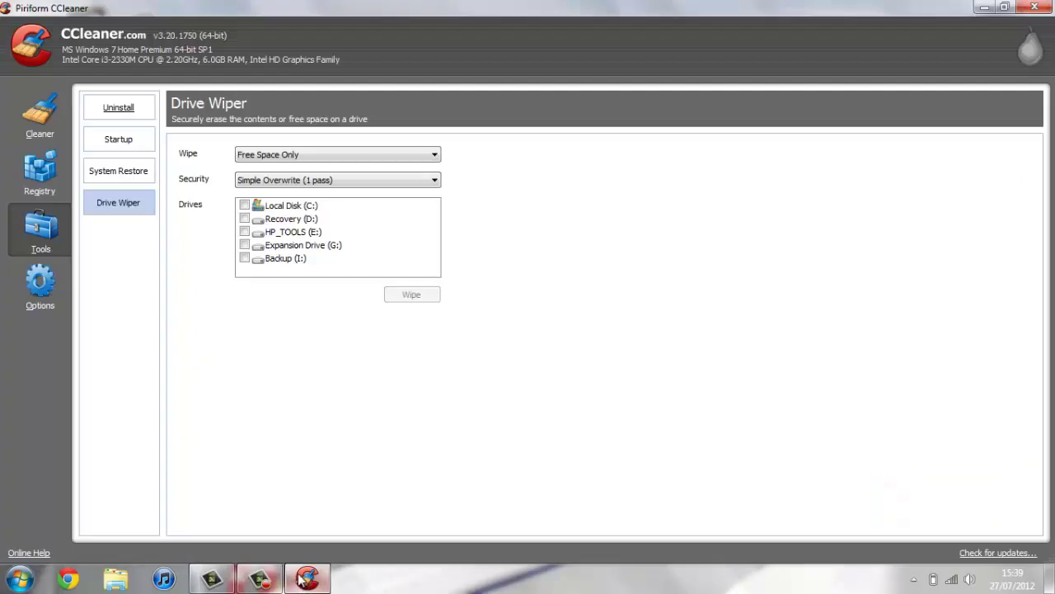
View the Drive Wiper security setting and close the Windows color scheme performance prompt without choosing an option
click(269, 181)
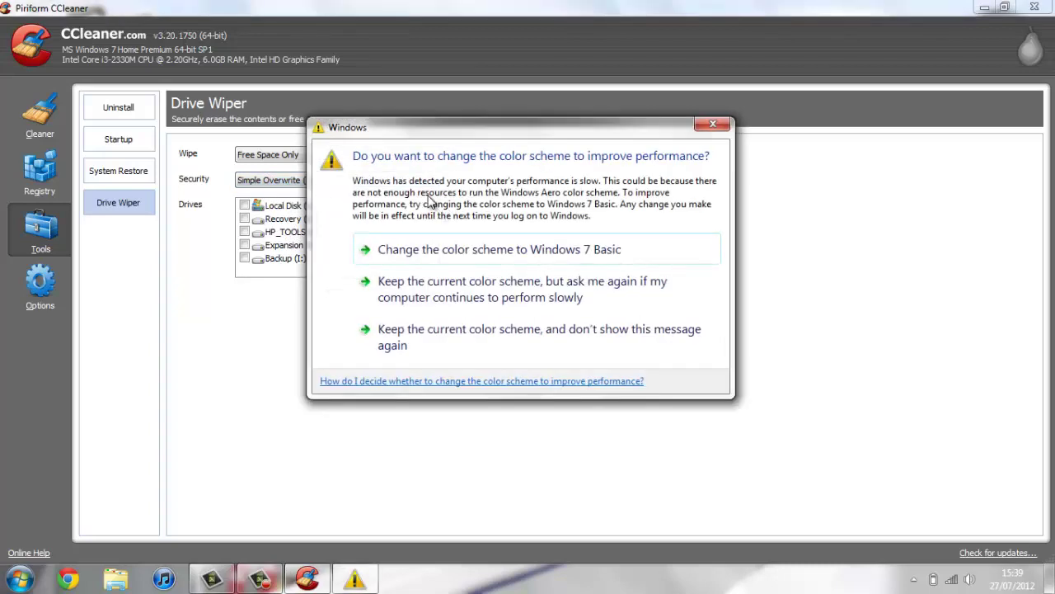
click(708, 124)
right_click(355, 579)
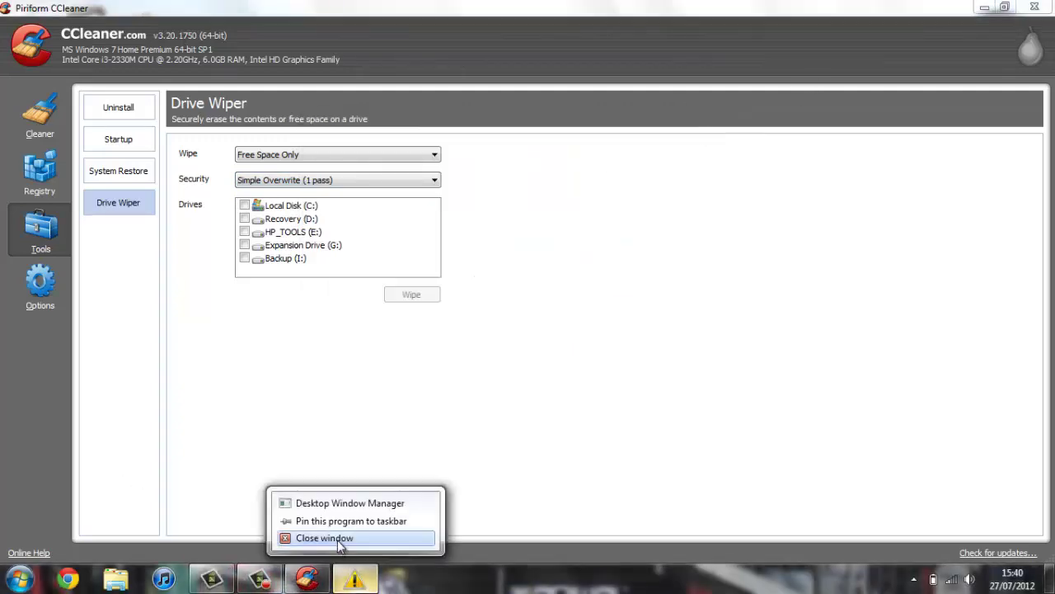
click(342, 540)
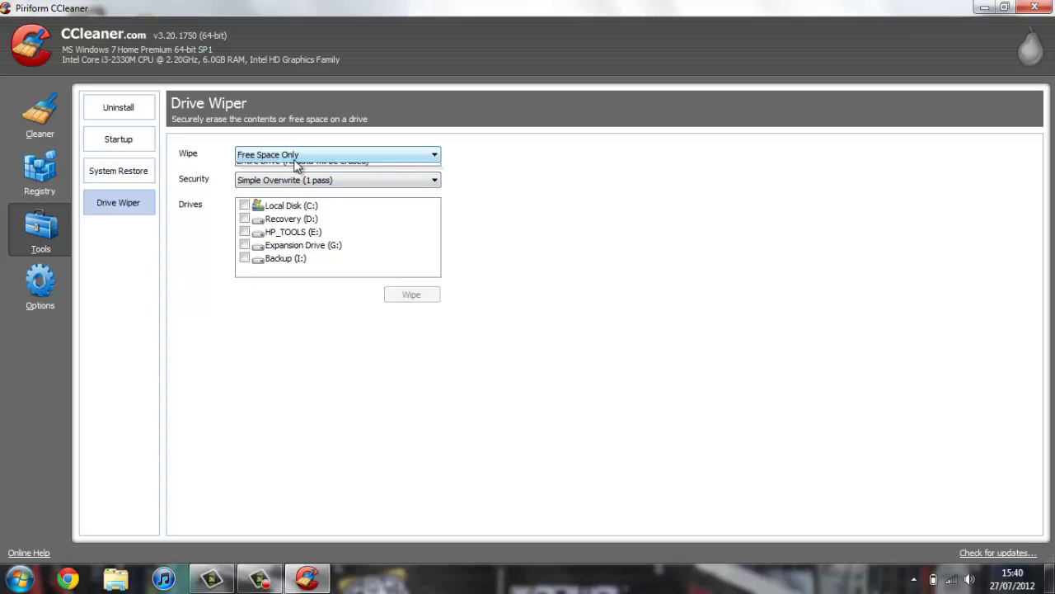
Check the Drive Wiper wipe choices, keep Free Space Only selected, and open the program's Options
click(298, 161)
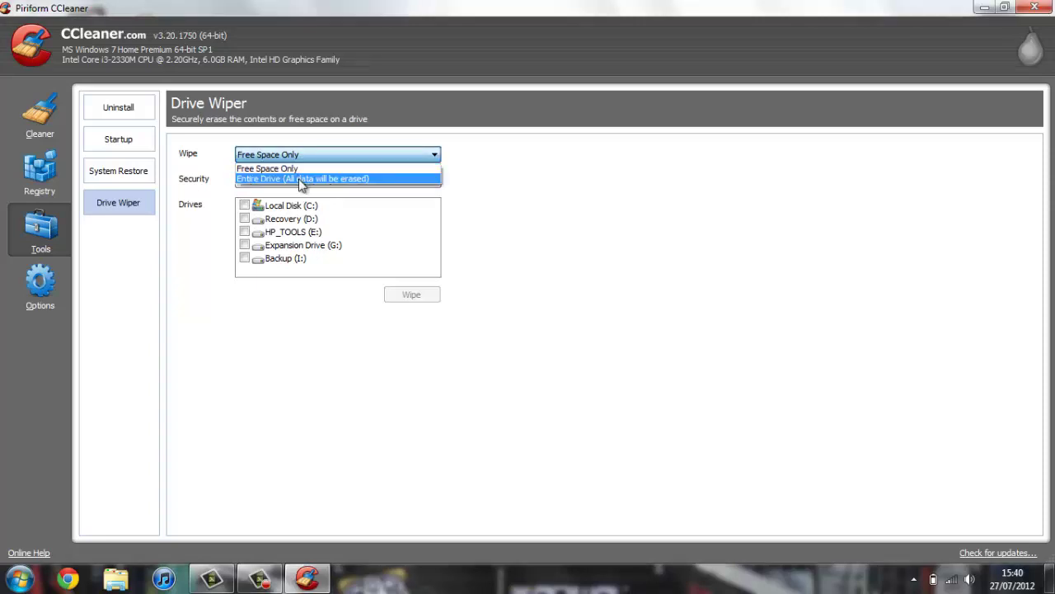
click(298, 169)
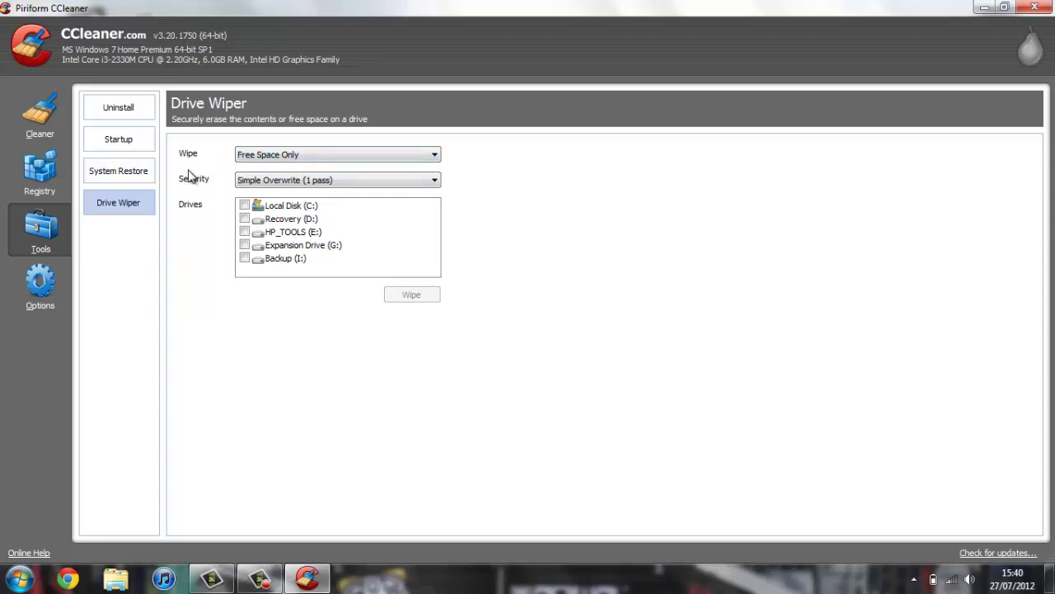
click(38, 305)
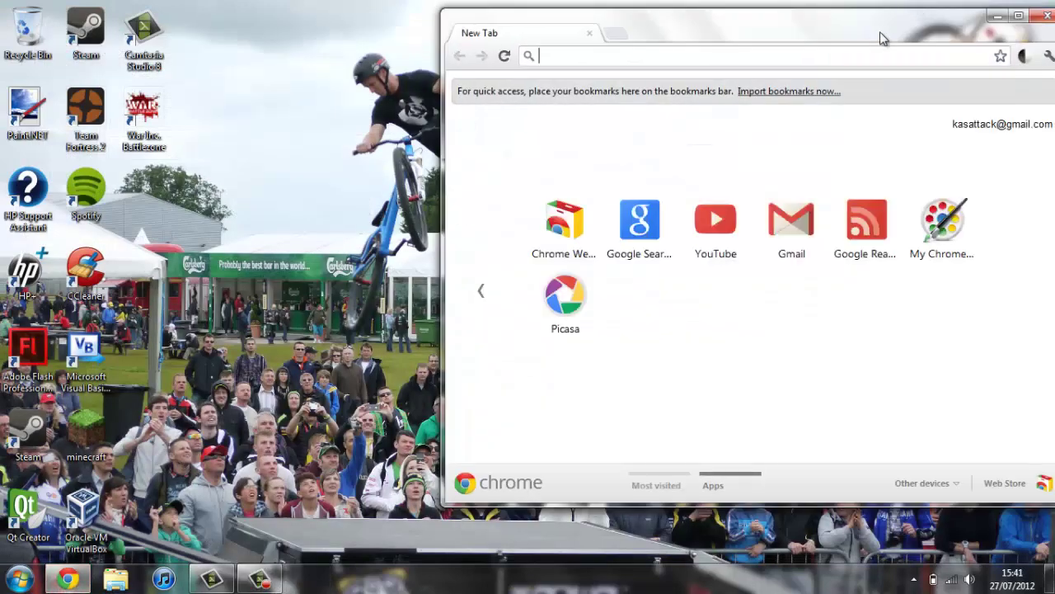
In Chrome, maximize the window, search Google for "soluto" and go to the Soluto website
drag(942, 33, 641, 56)
click(717, 40)
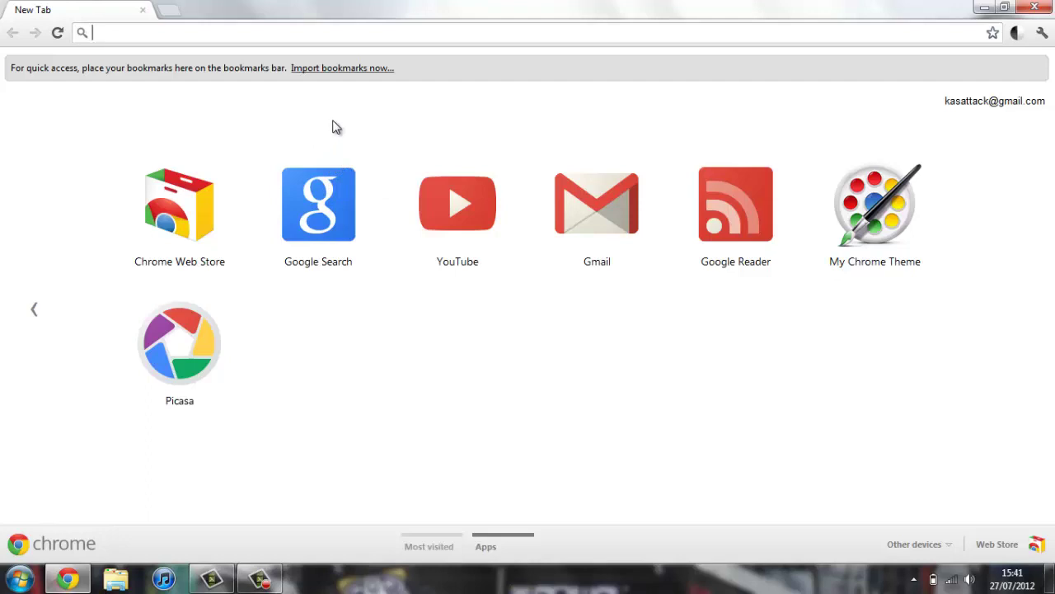
click(320, 186)
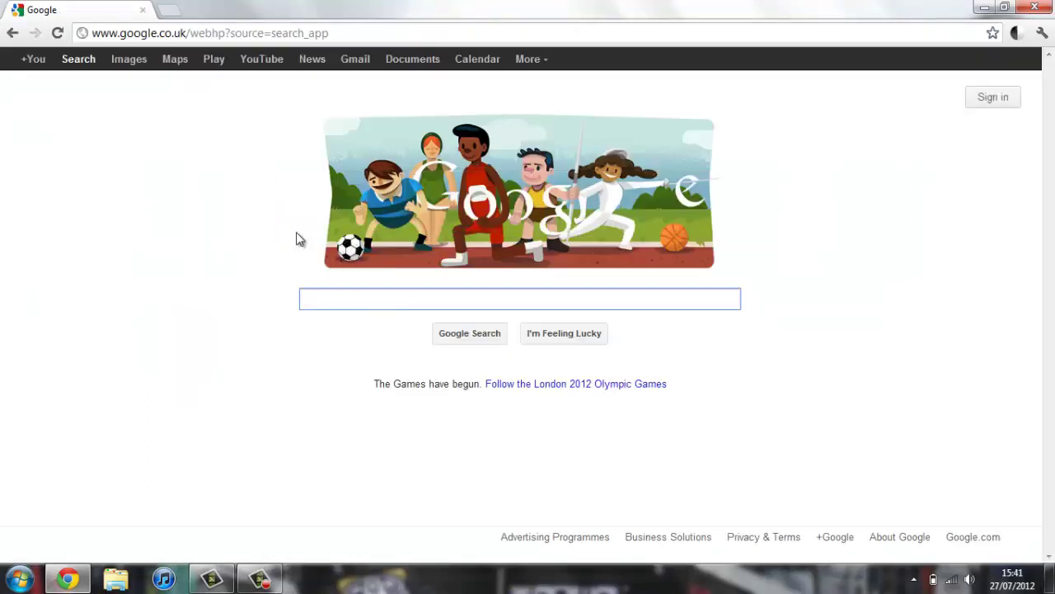
text(soluto)
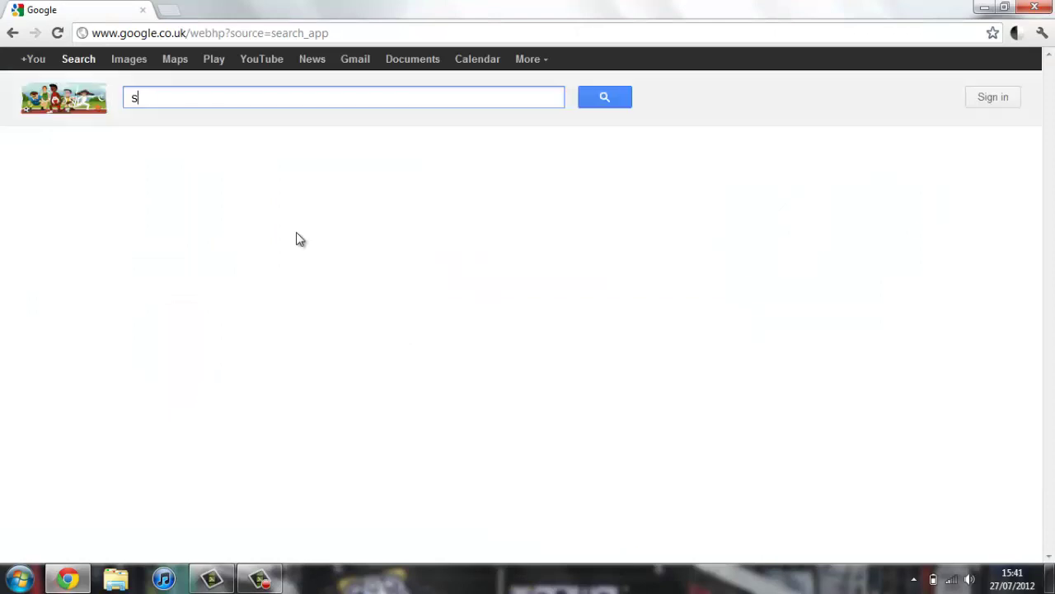
key(Return)
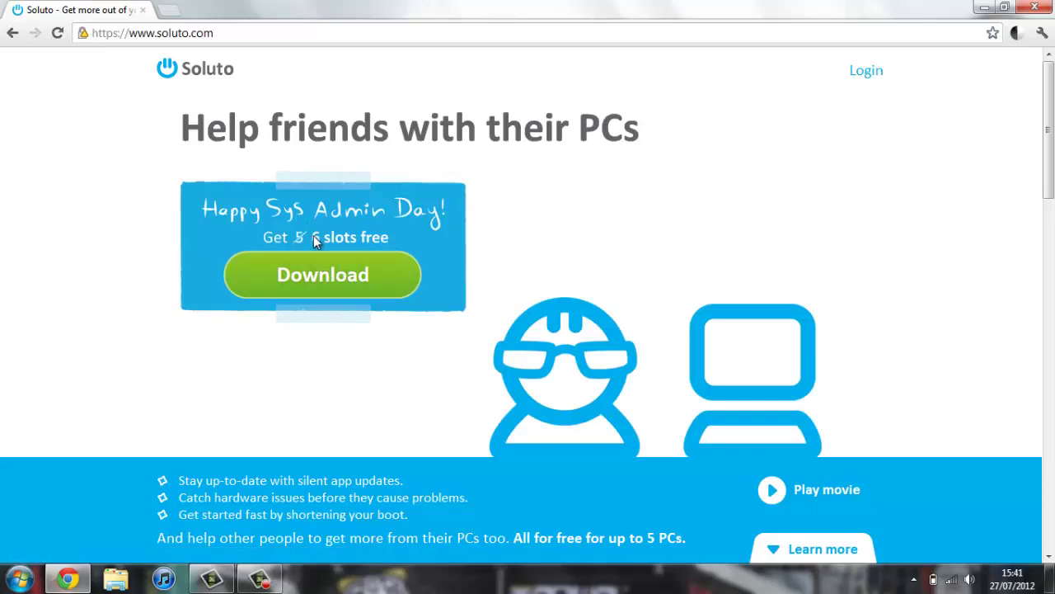
Skim the Soluto homepage, then open this PC's dashboard from the installed Soluto program
scroll(338, 277, down, 3)
scroll(320, 305, down, 5)
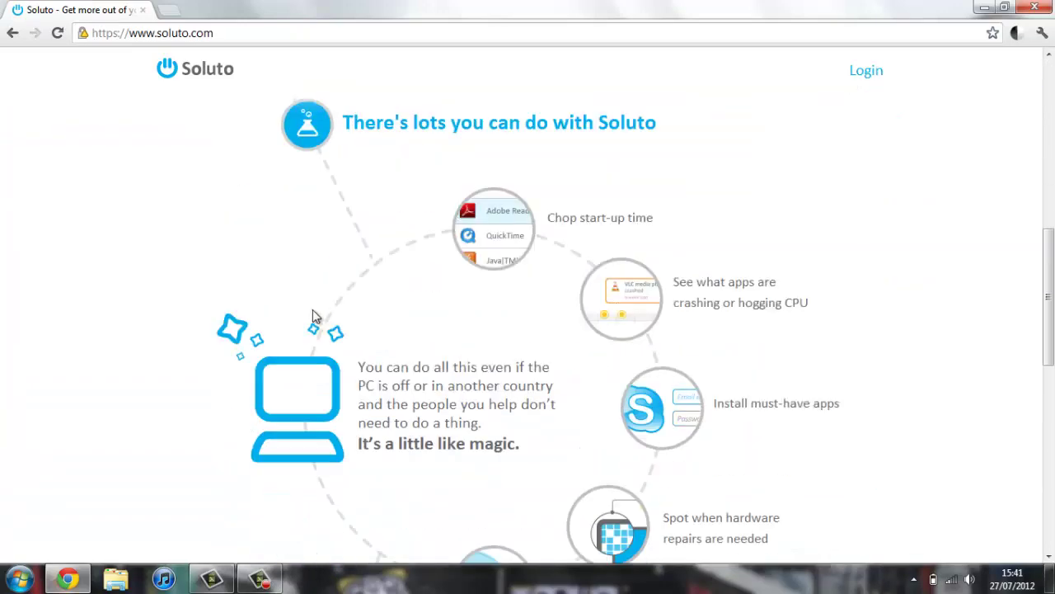
scroll(312, 309, up, 8)
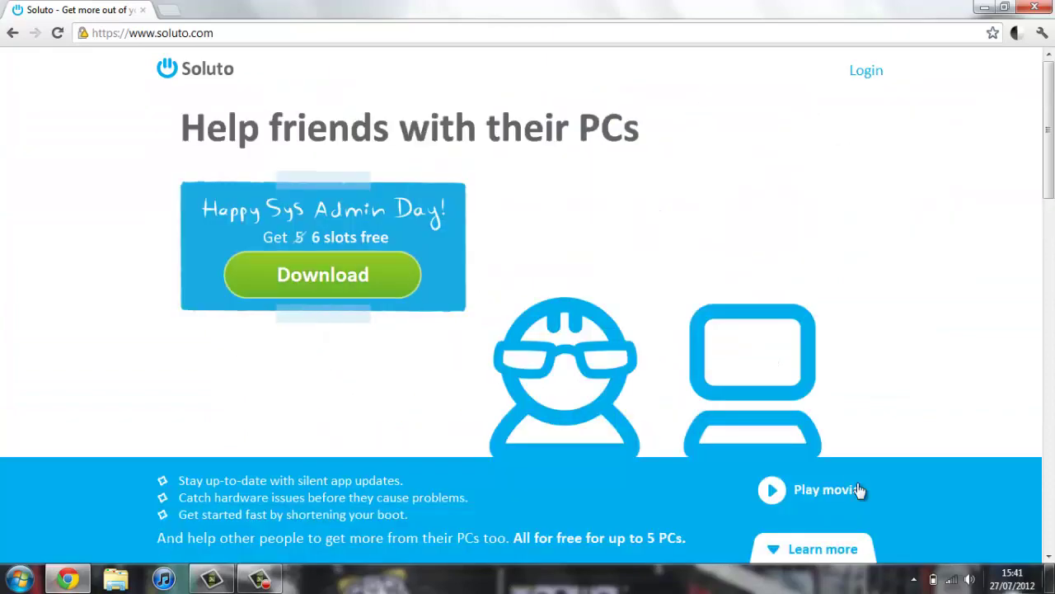
click(914, 579)
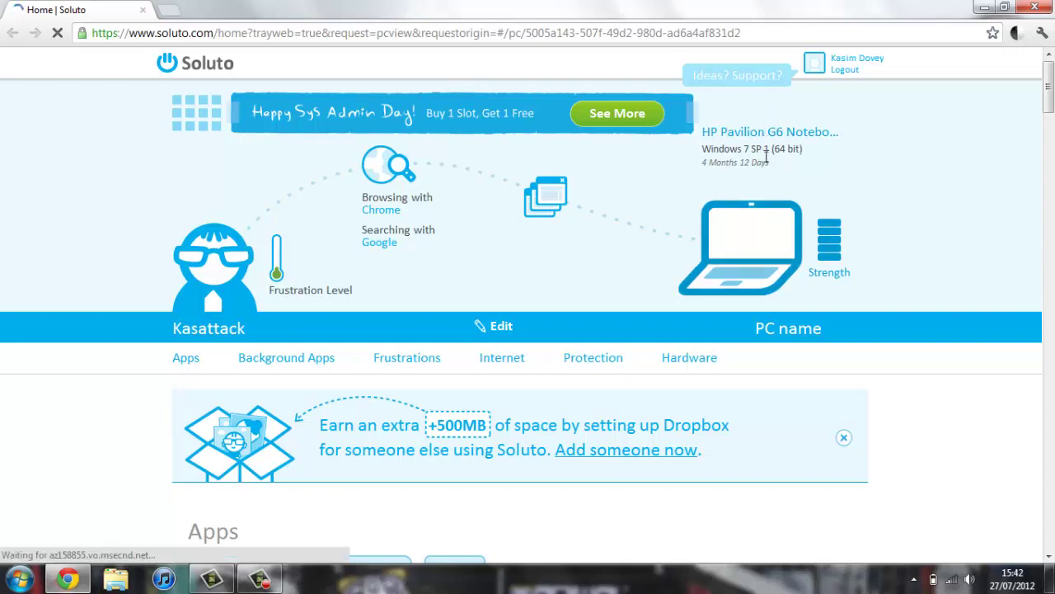
View the laptop's hardware details in the Soluto overview, close them, and skim the dashboard's sections
click(765, 227)
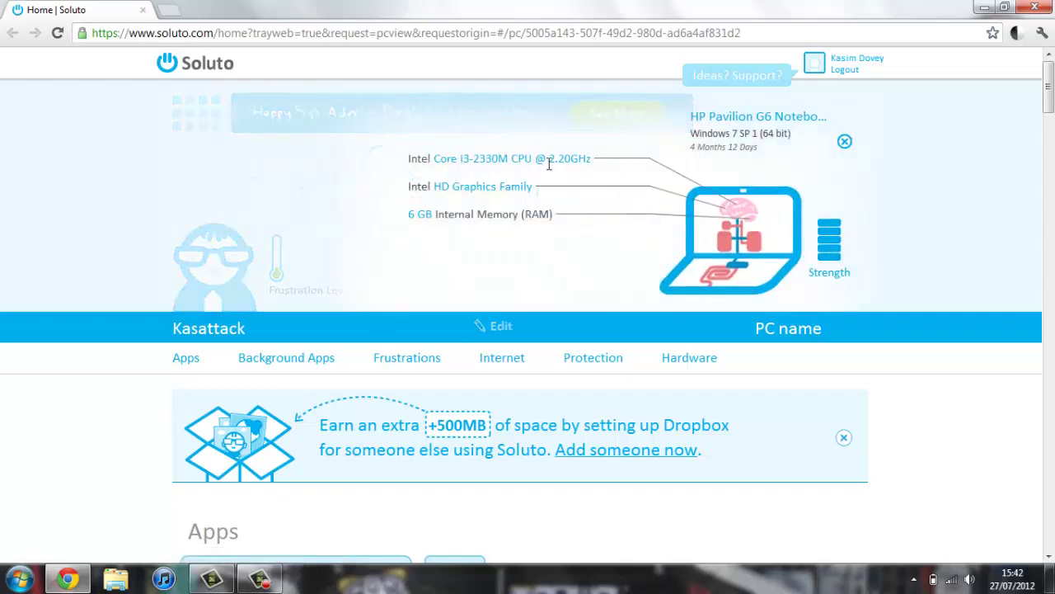
click(844, 142)
scroll(51, 188, down, 2)
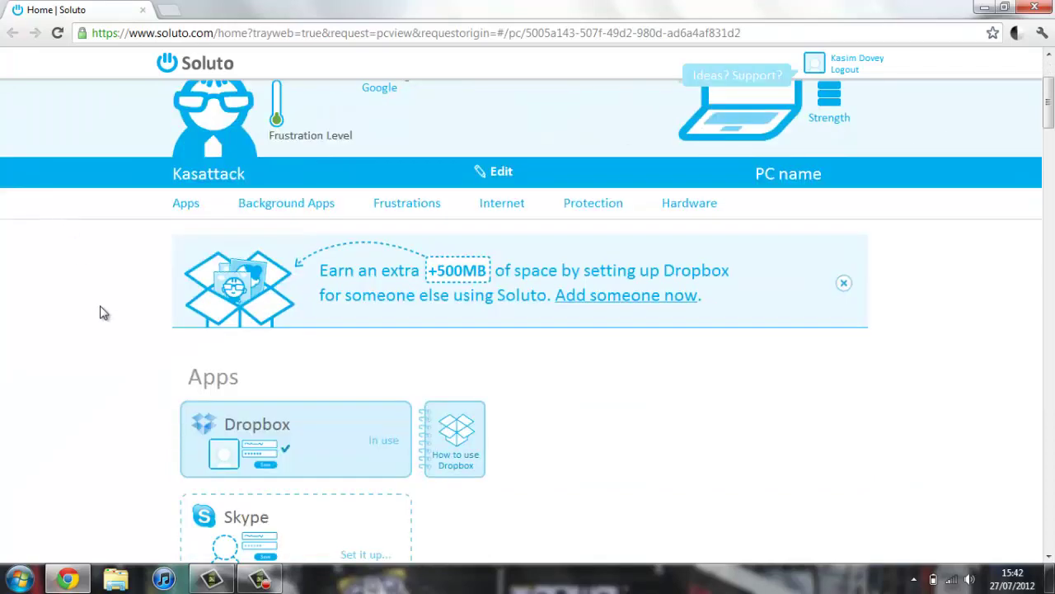
scroll(91, 308, up, 2)
scroll(81, 293, down, 2)
scroll(66, 280, down, 6)
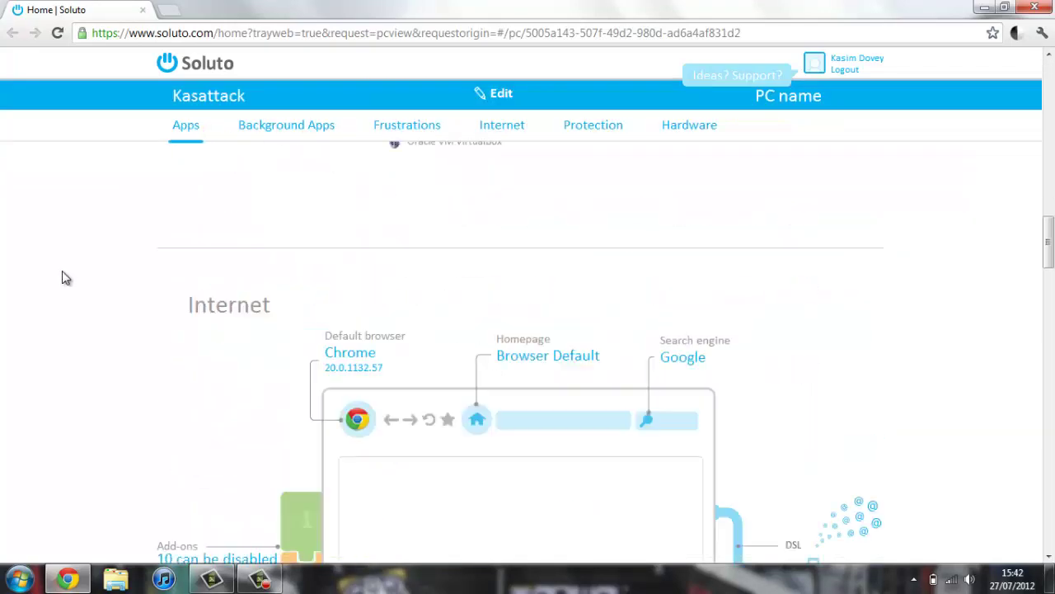
scroll(75, 262, up, 10)
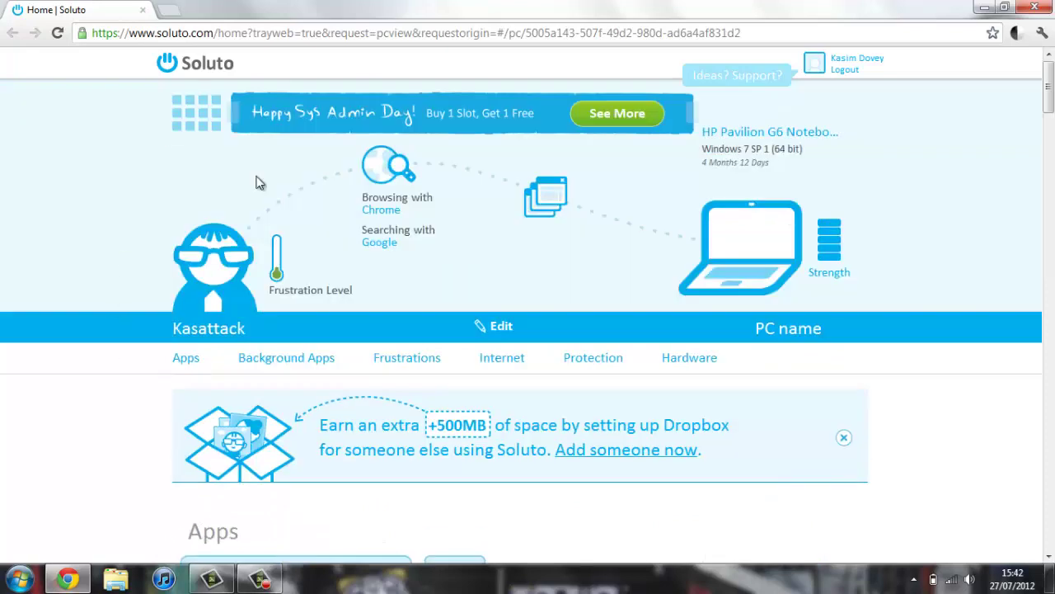
Go to the Apps section, expand and review the useful apps to install, and return to the overview
click(190, 359)
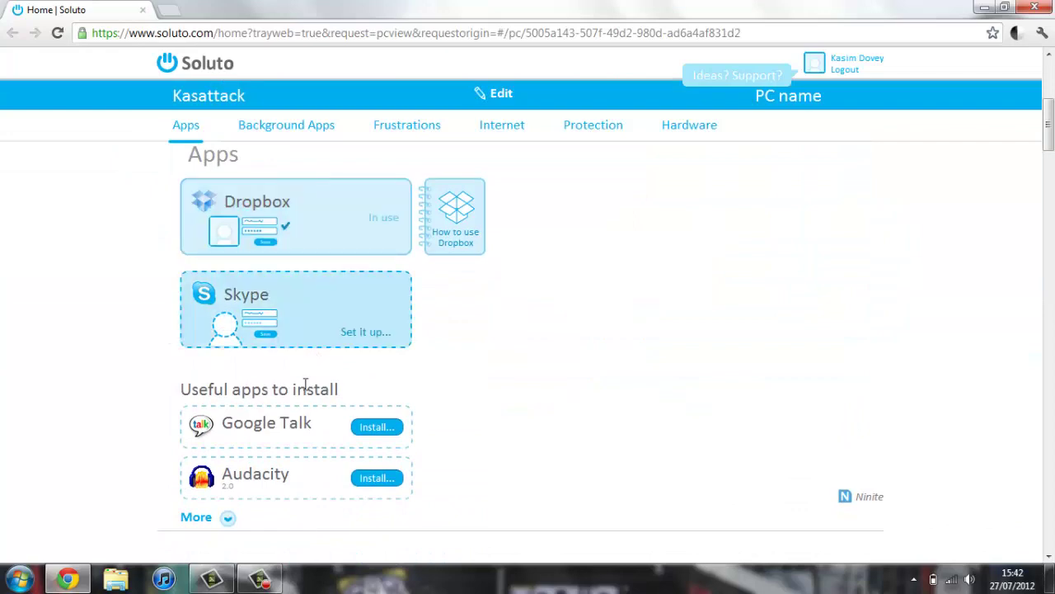
click(226, 517)
scroll(124, 464, down, 5)
scroll(125, 464, down, 7)
click(217, 450)
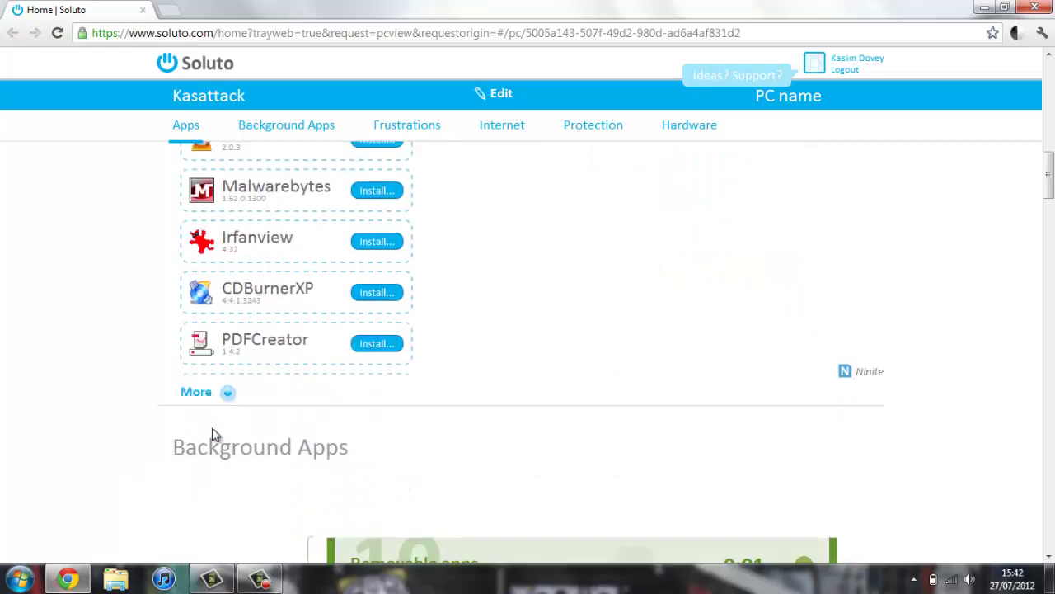
scroll(231, 396, up, 6)
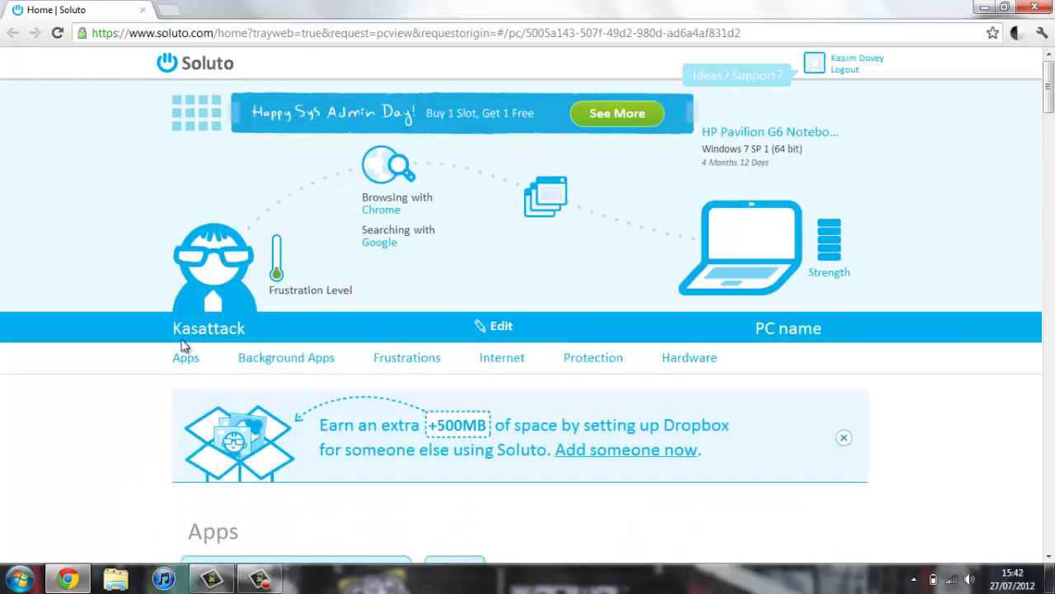
Go to Background Apps, expand Removable apps, and review the listed programs and the iTunes recommendation
click(273, 363)
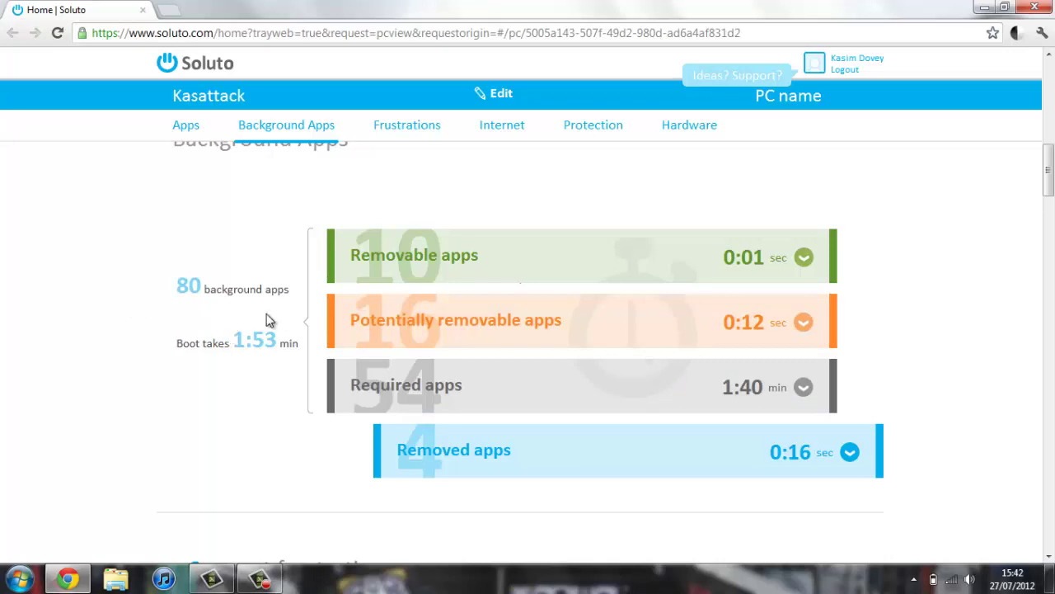
click(449, 257)
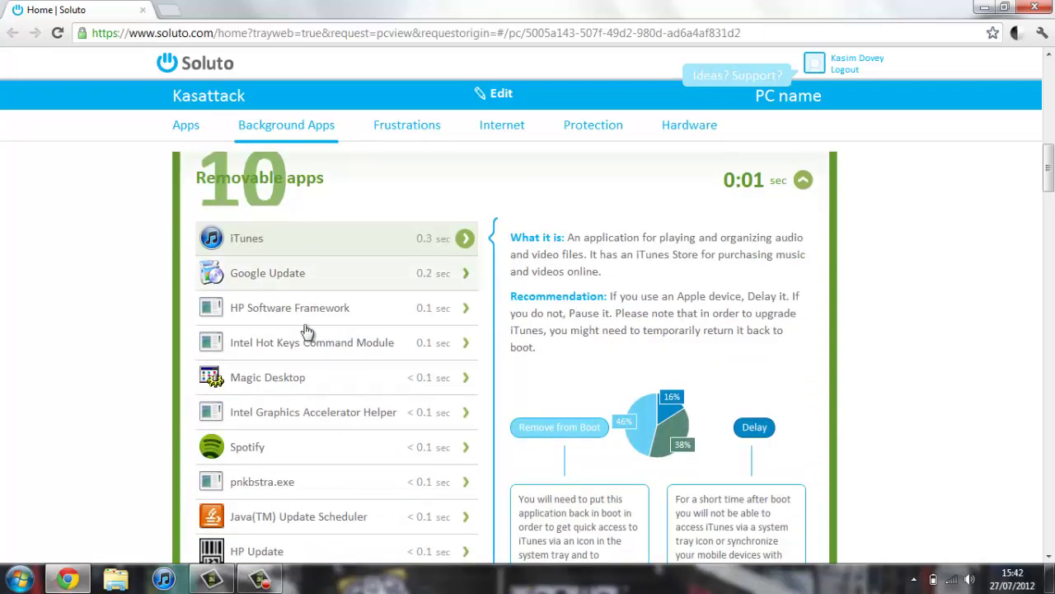
scroll(306, 271, down, 4)
scroll(228, 302, up, 2)
scroll(271, 285, up, 4)
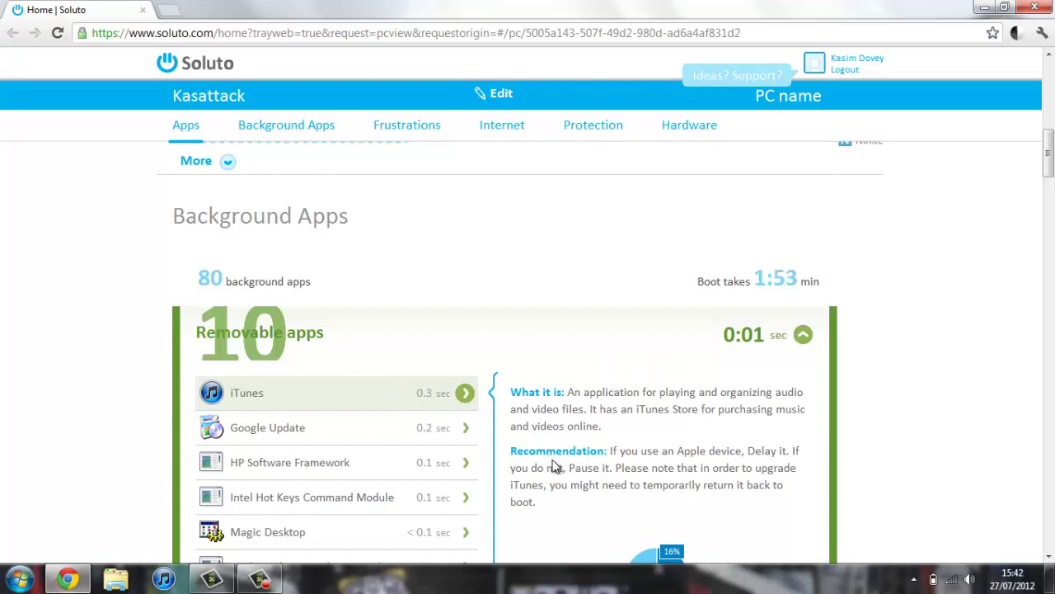
scroll(688, 506, down, 2)
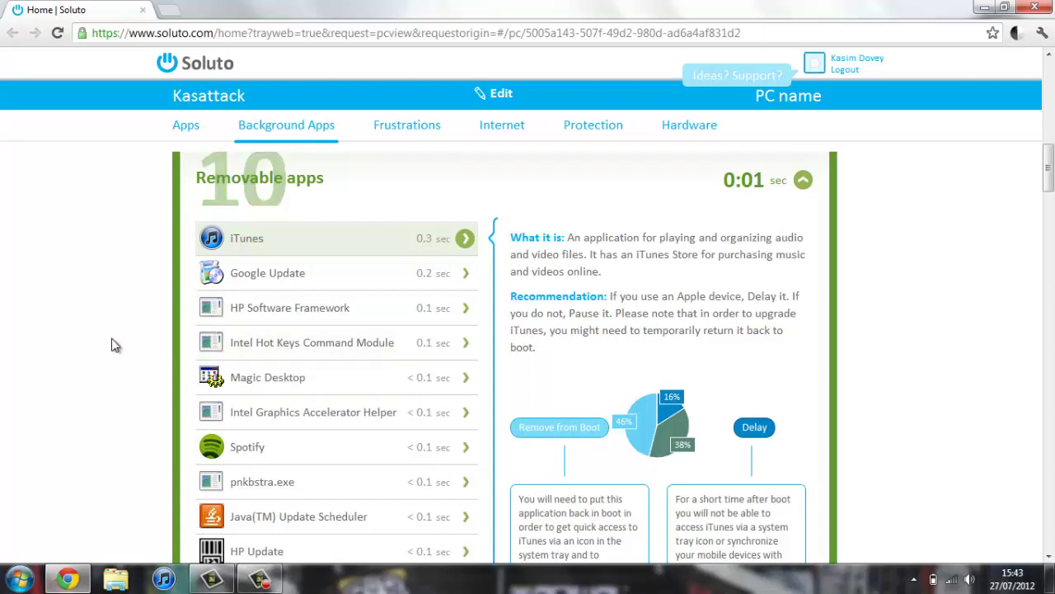
Remove Magic Desktop from boot and delay Spotify in the Removable apps list, then collapse the list
scroll(122, 352, down, 1)
click(323, 302)
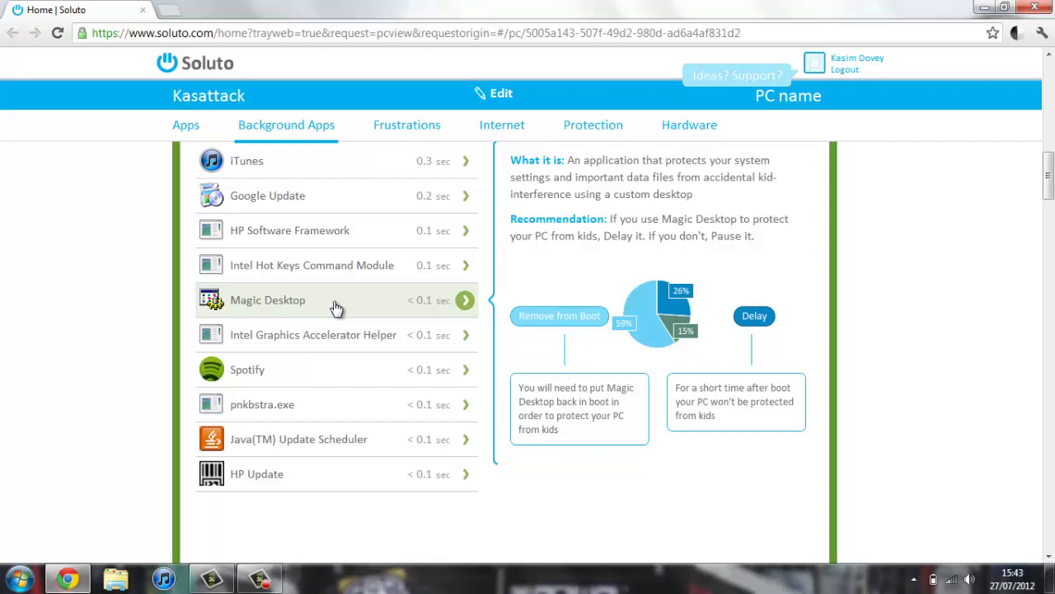
click(567, 315)
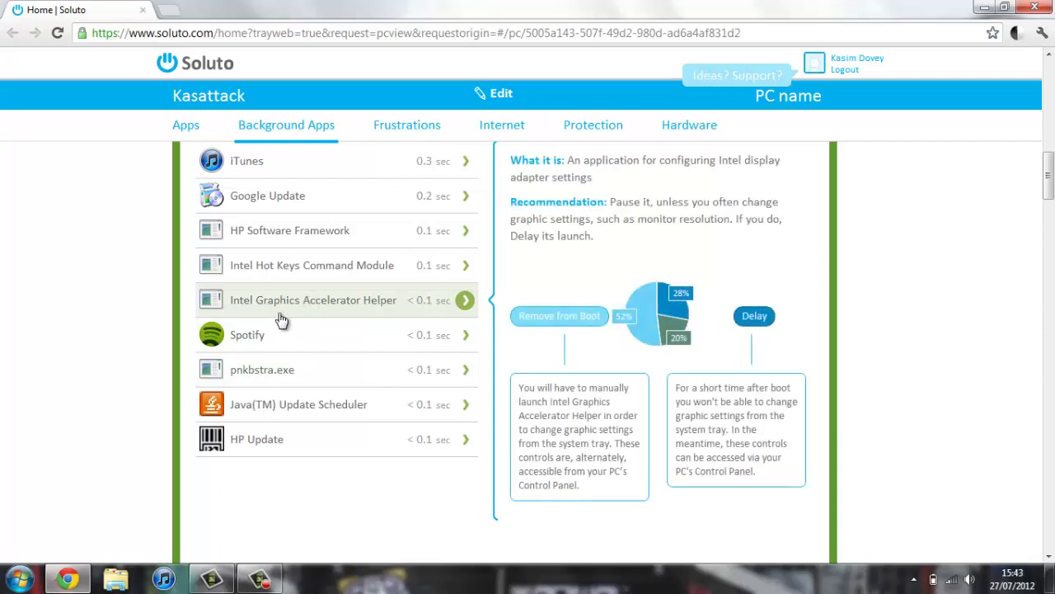
click(317, 338)
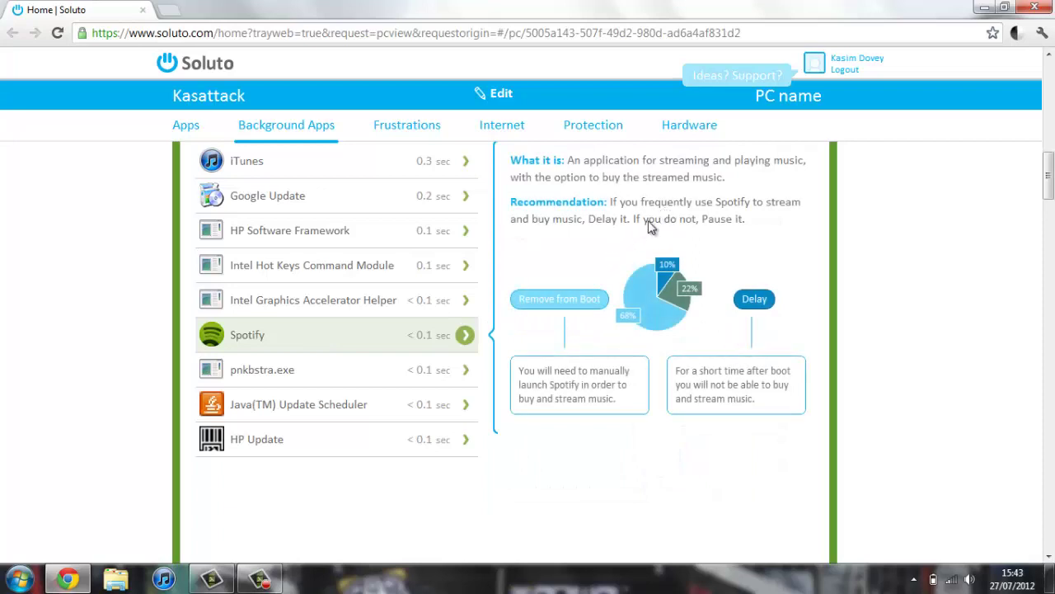
click(765, 307)
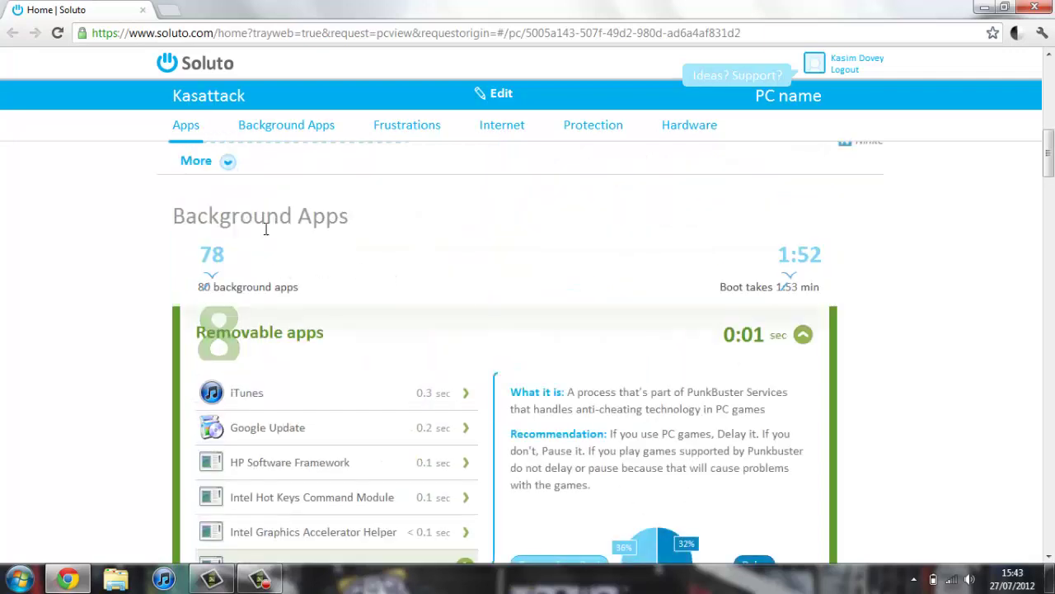
click(806, 338)
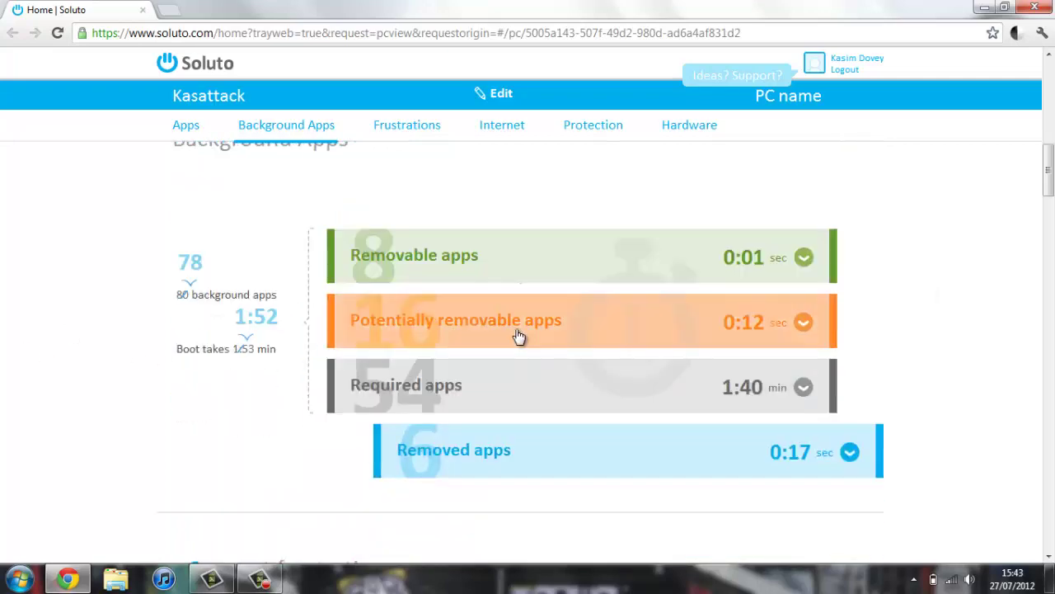
Expand Potentially removable apps, look through its programs, and collapse the list
click(520, 337)
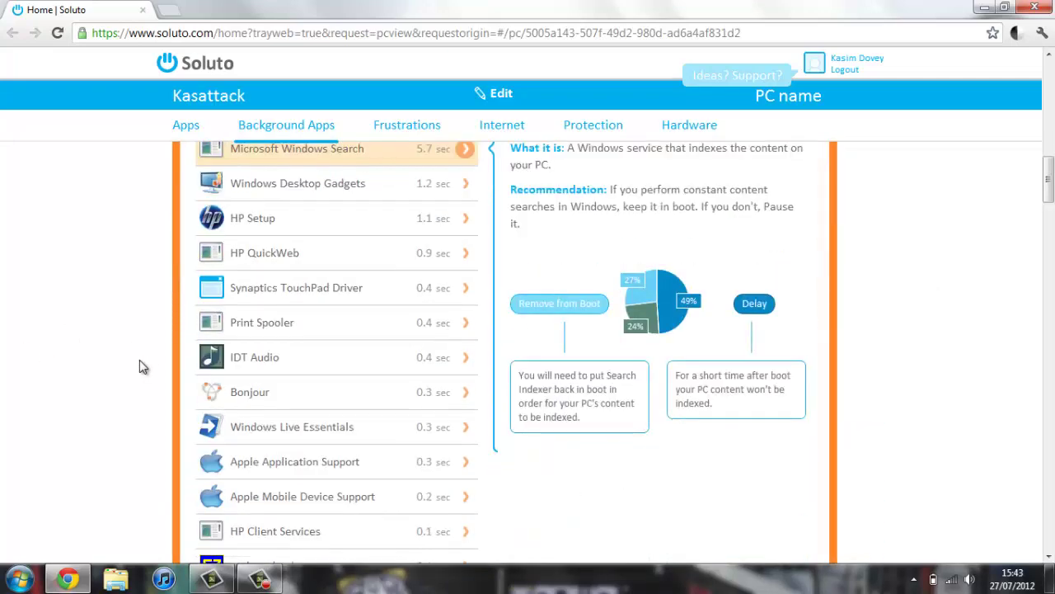
scroll(316, 396, down, 4)
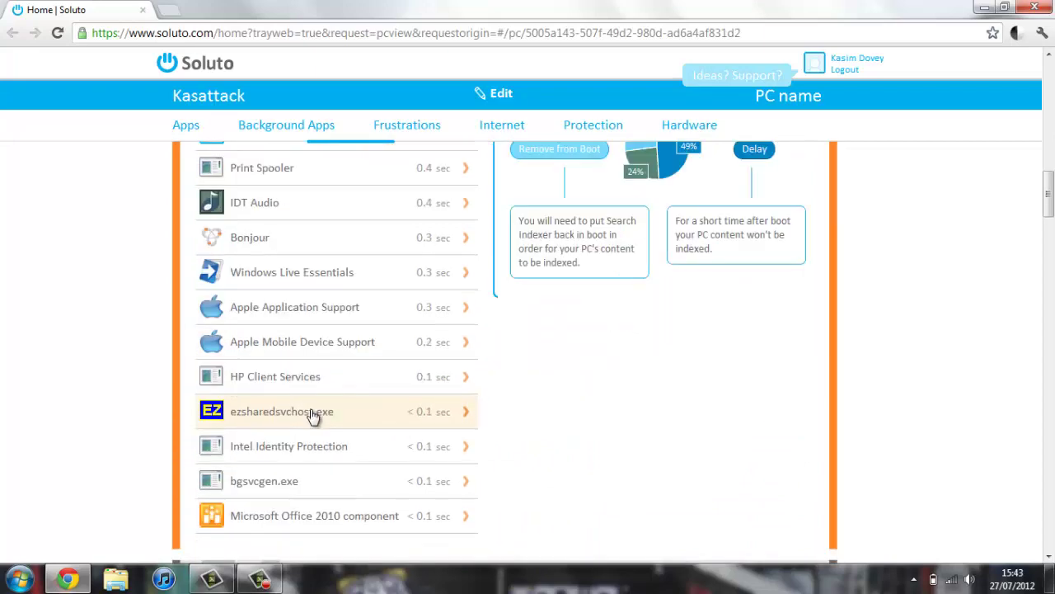
scroll(304, 433, up, 2)
scroll(305, 434, down, 2)
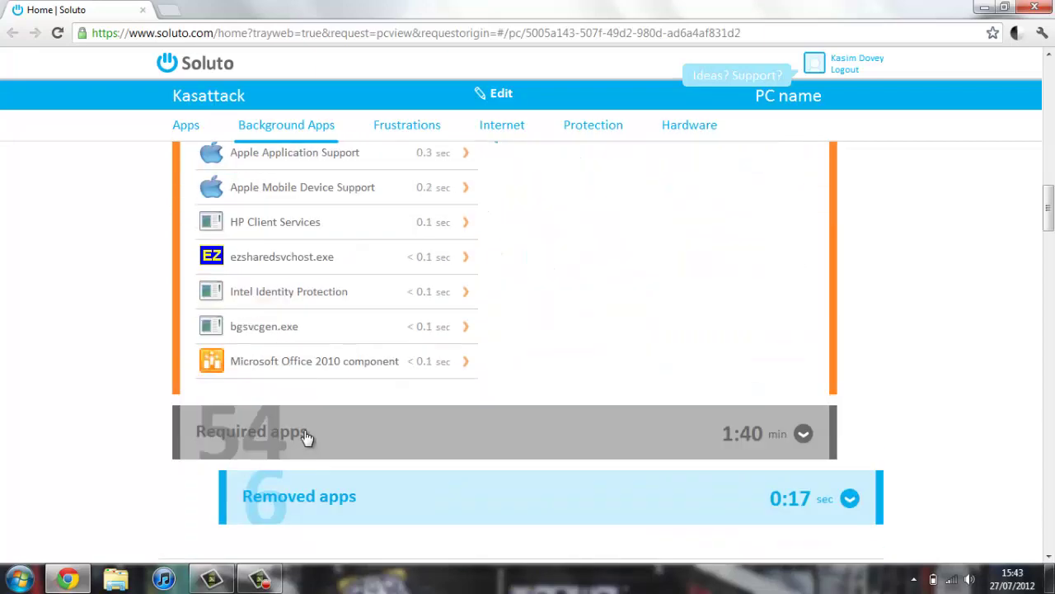
scroll(304, 434, up, 7)
click(255, 320)
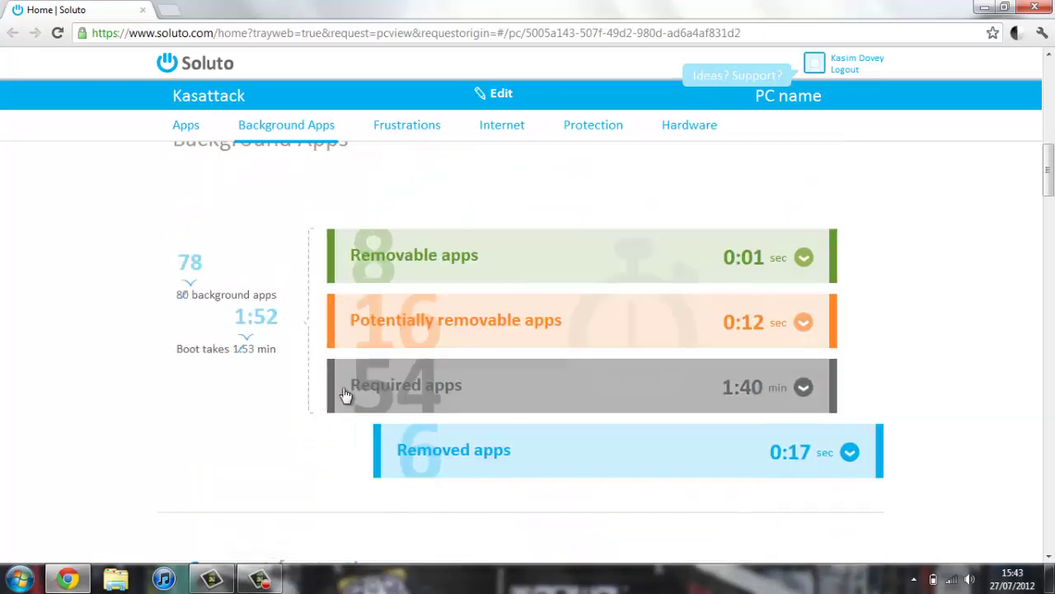
Expand Required apps and look through the whole list of programs needed at boot
click(449, 396)
scroll(157, 325, down, 4)
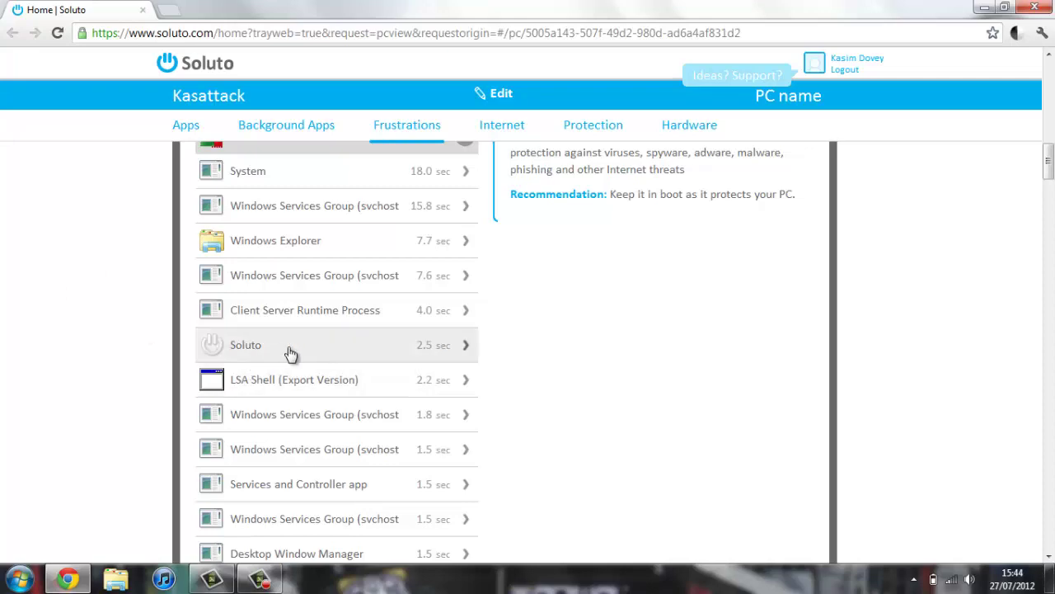
scroll(261, 383, up, 3)
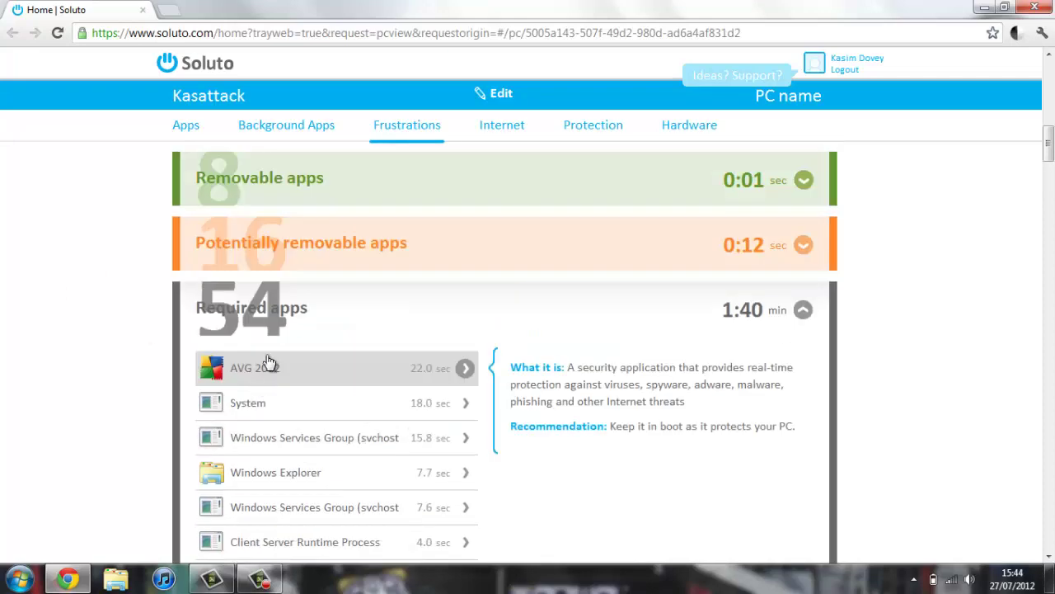
scroll(323, 332, down, 7)
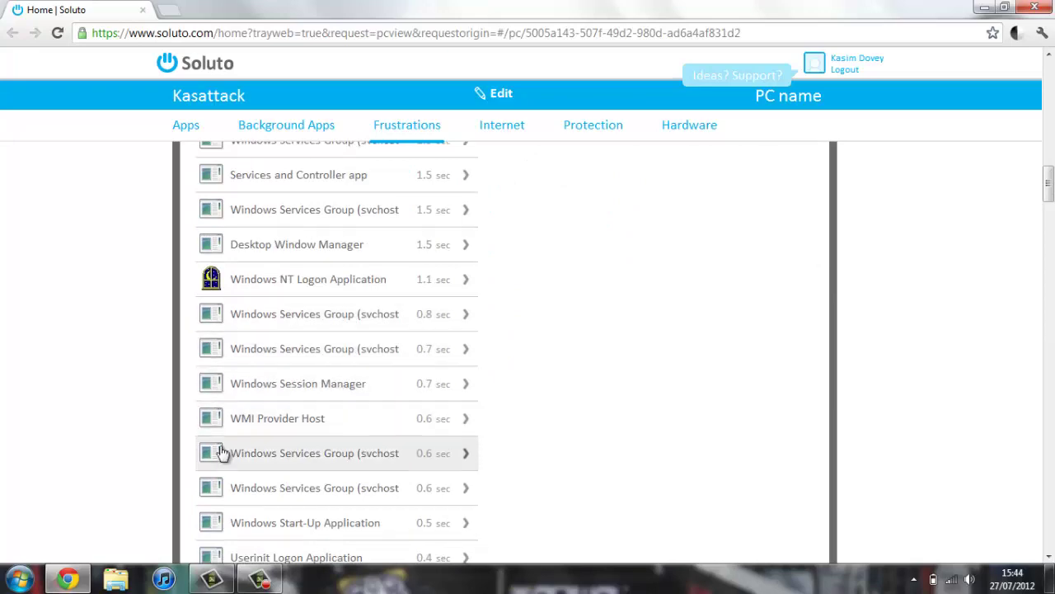
scroll(135, 385, down, 11)
scroll(122, 375, down, 7)
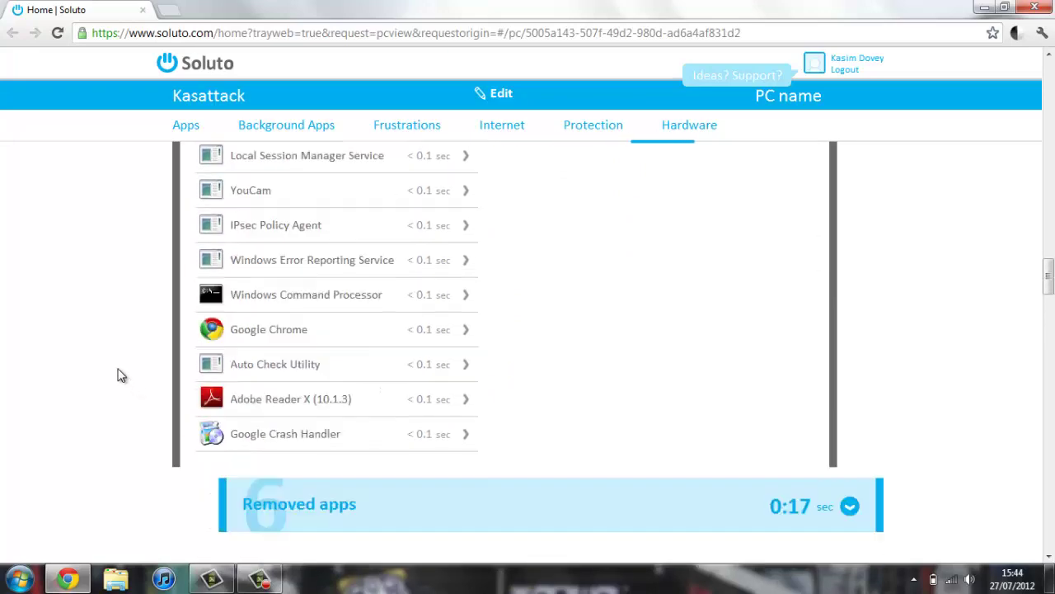
scroll(121, 375, up, 3)
scroll(296, 437, up, 3)
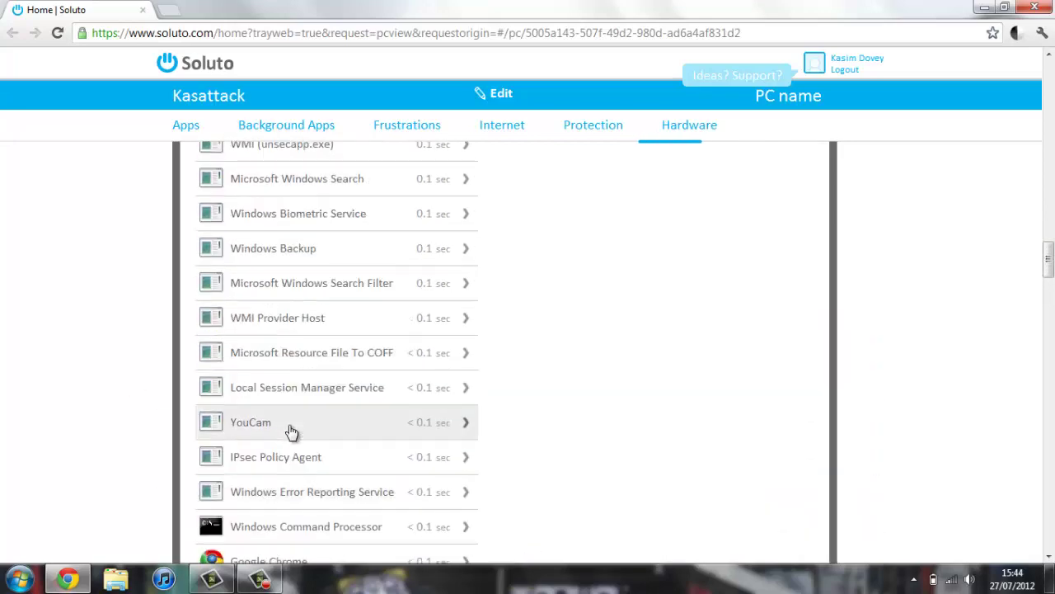
scroll(309, 457, down, 4)
Expand Removed apps, review the removed and delayed programs, and return to the dashboard overview
click(360, 434)
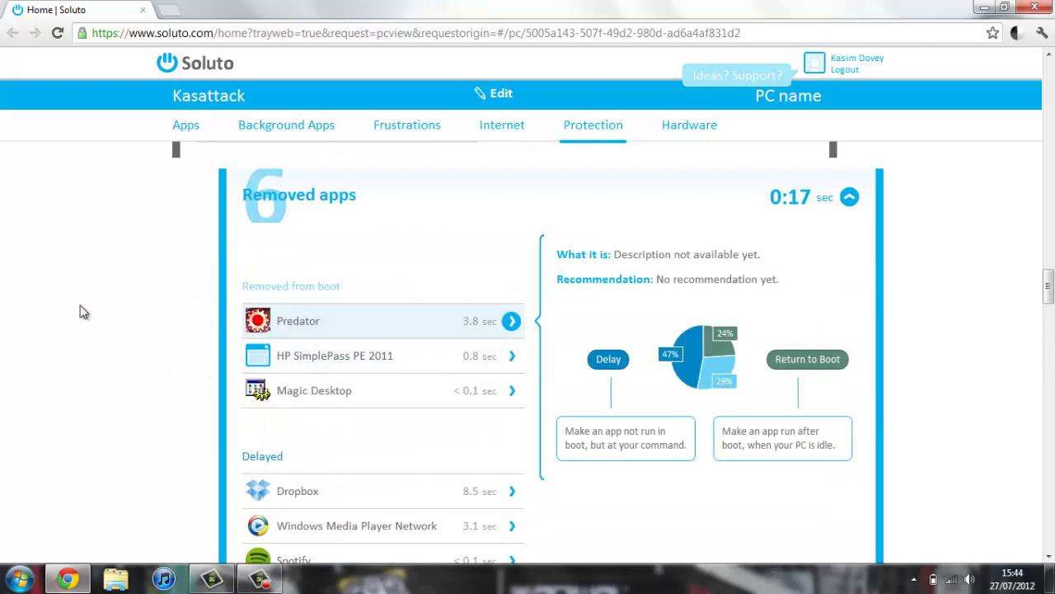
scroll(80, 311, down, 5)
scroll(80, 311, up, 2)
scroll(80, 311, down, 6)
scroll(80, 311, up, 15)
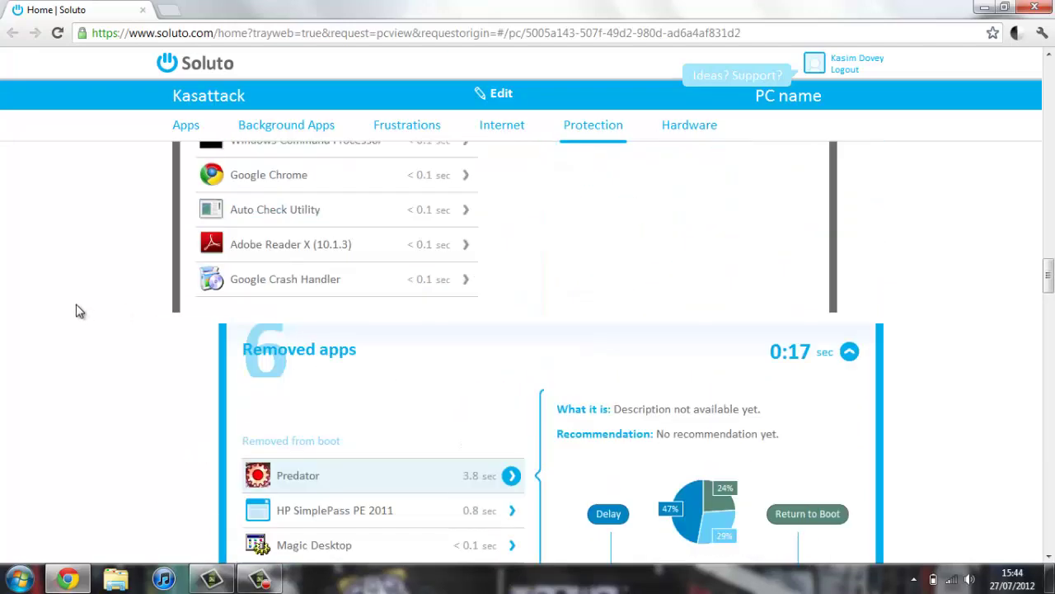
scroll(80, 315, up, 4)
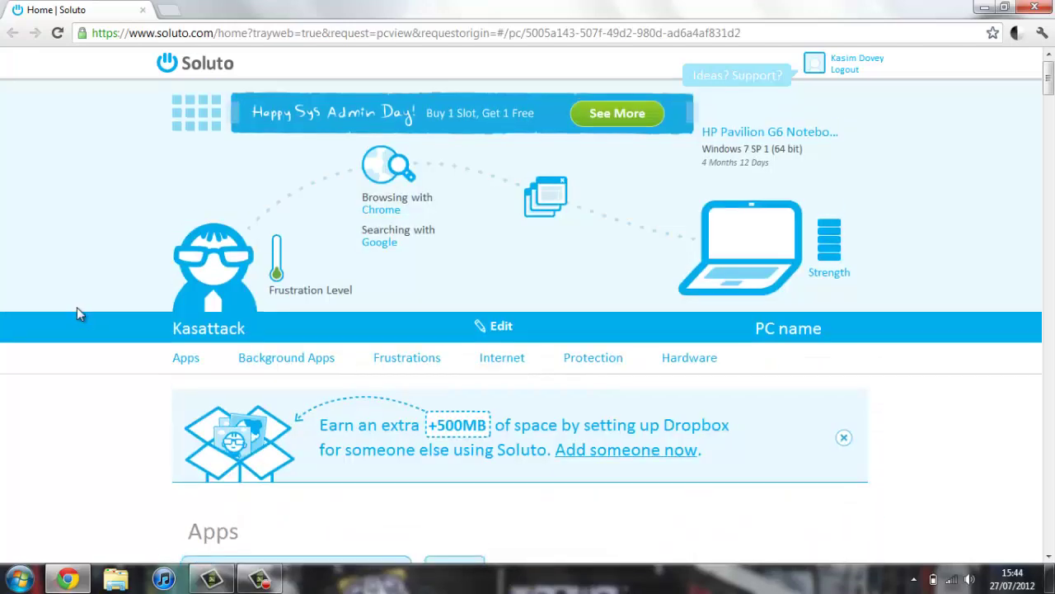